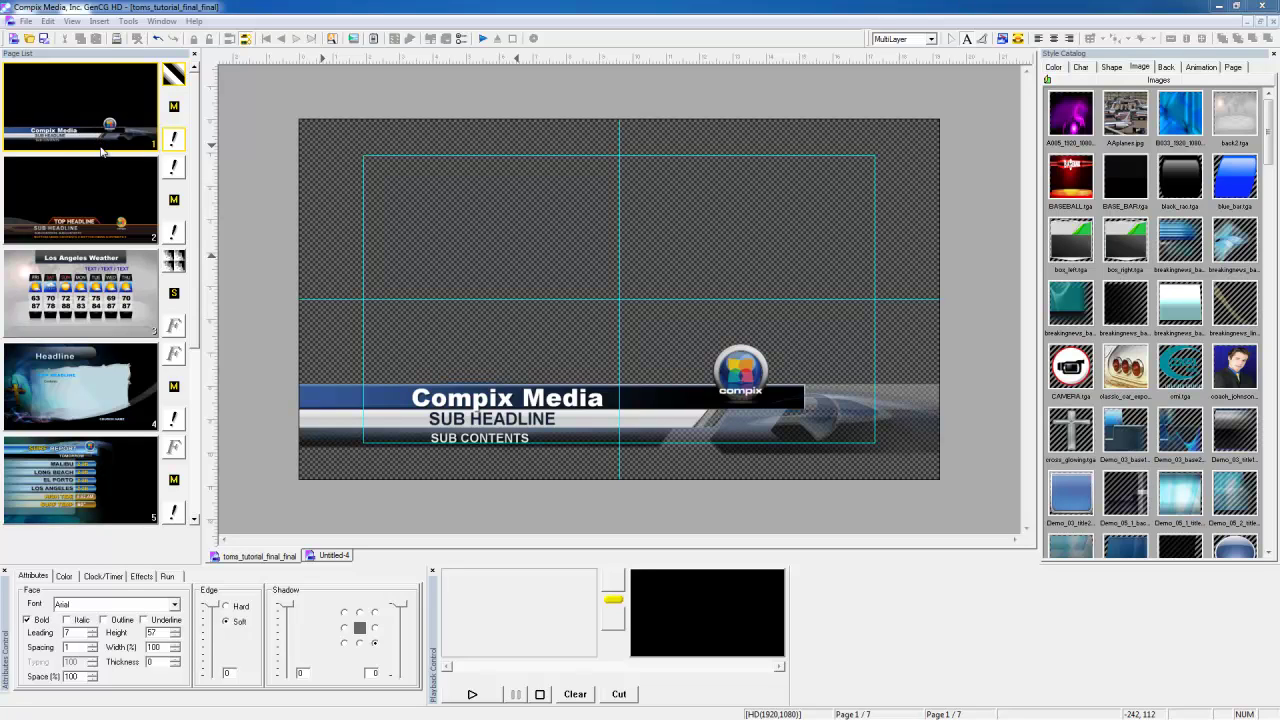
Look through the existing page designs from page 2 to page 7.
left_click(90, 200)
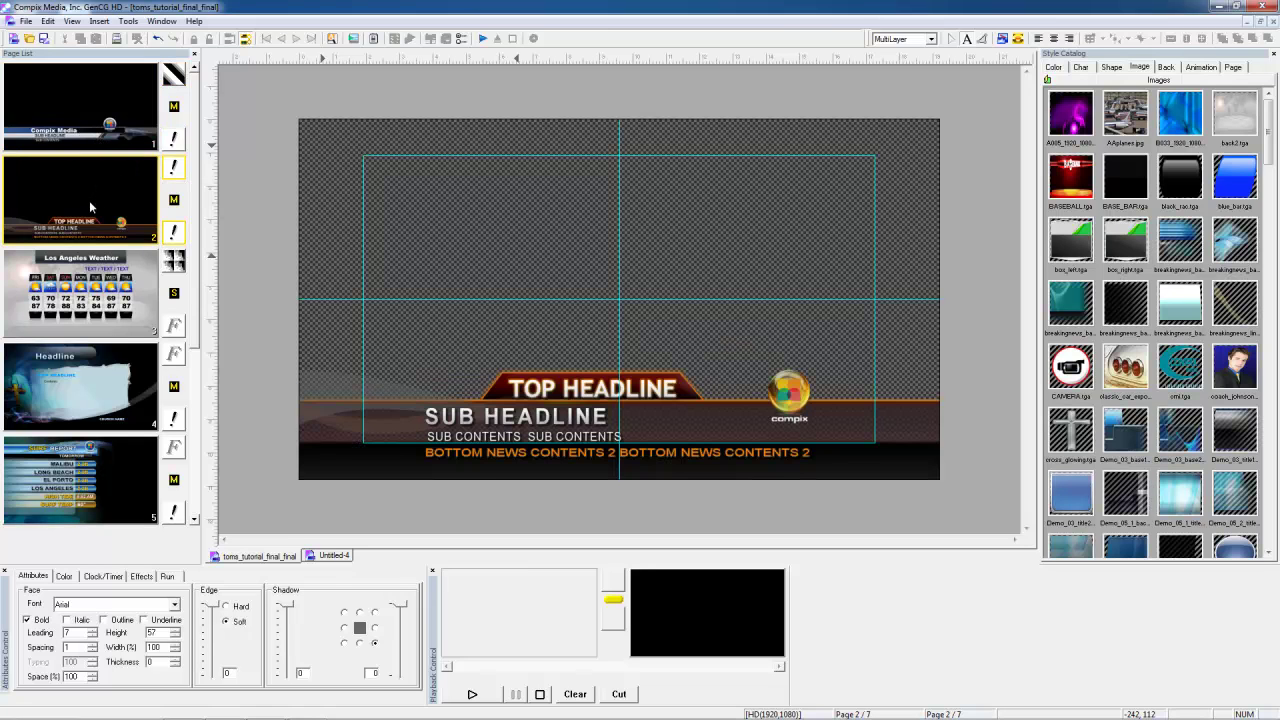
left_click(88, 287)
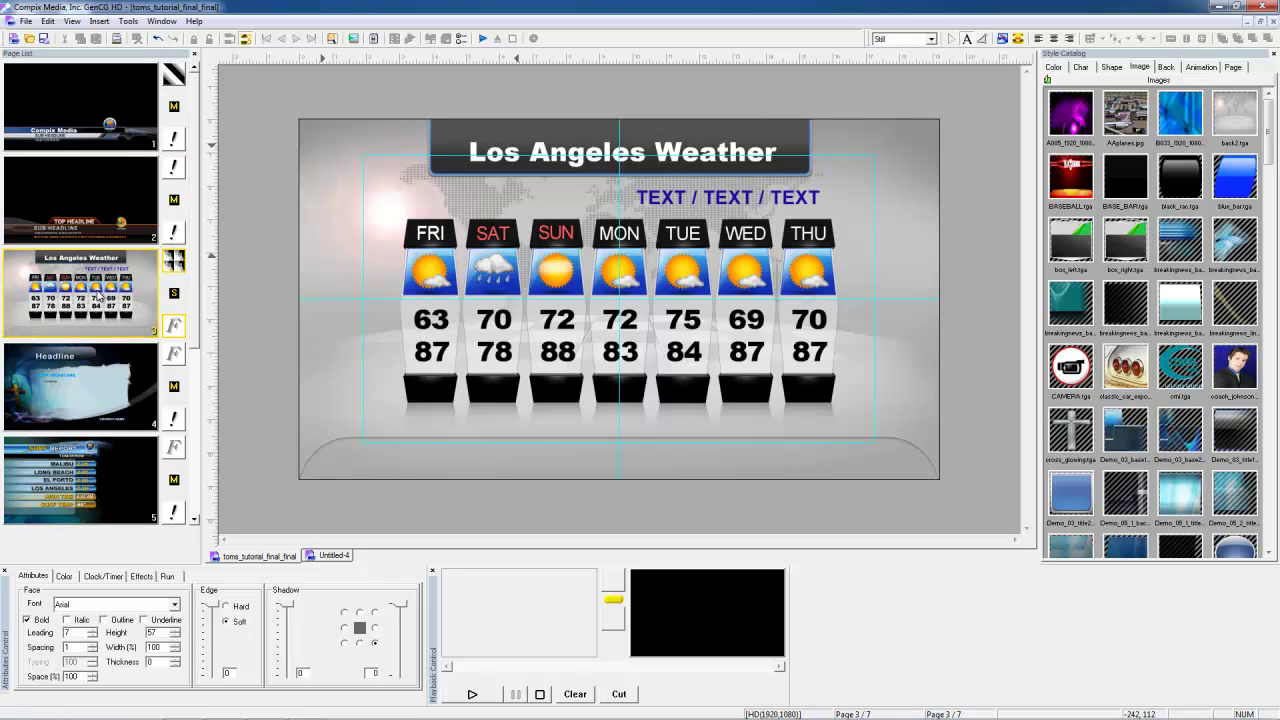
left_click(108, 388)
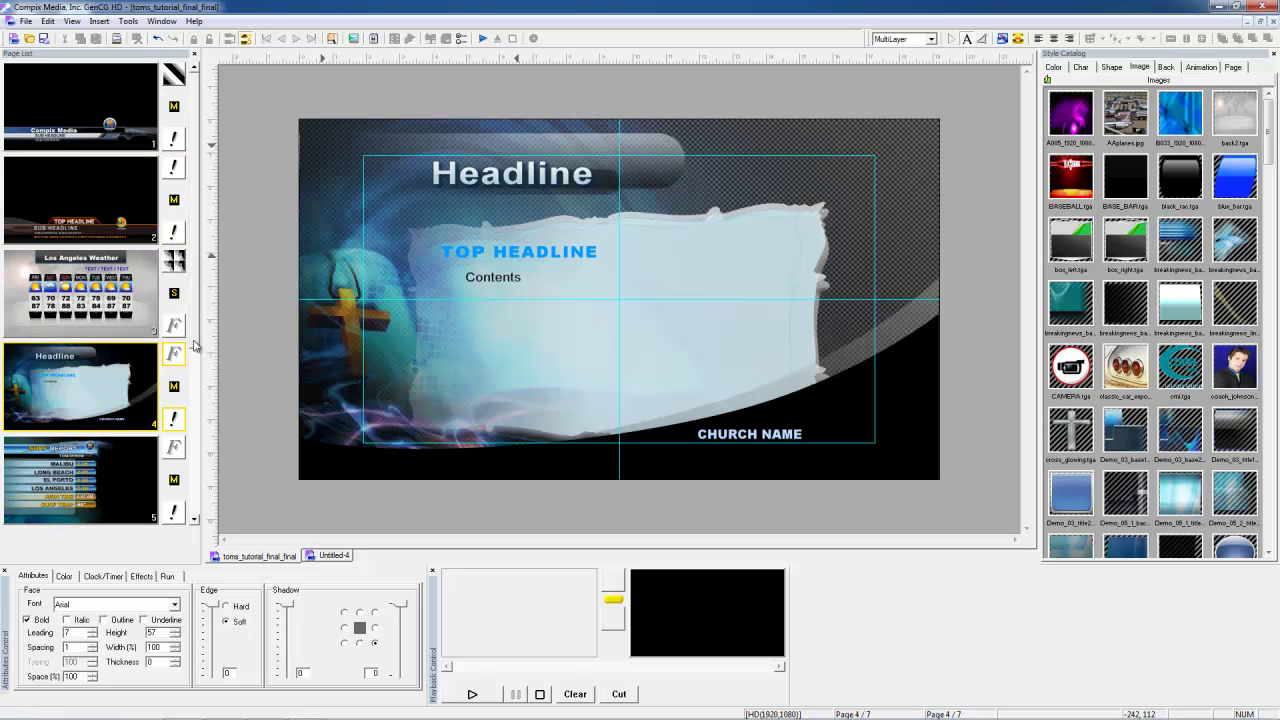
scroll(195, 350, "down", 2)
left_click(92, 375)
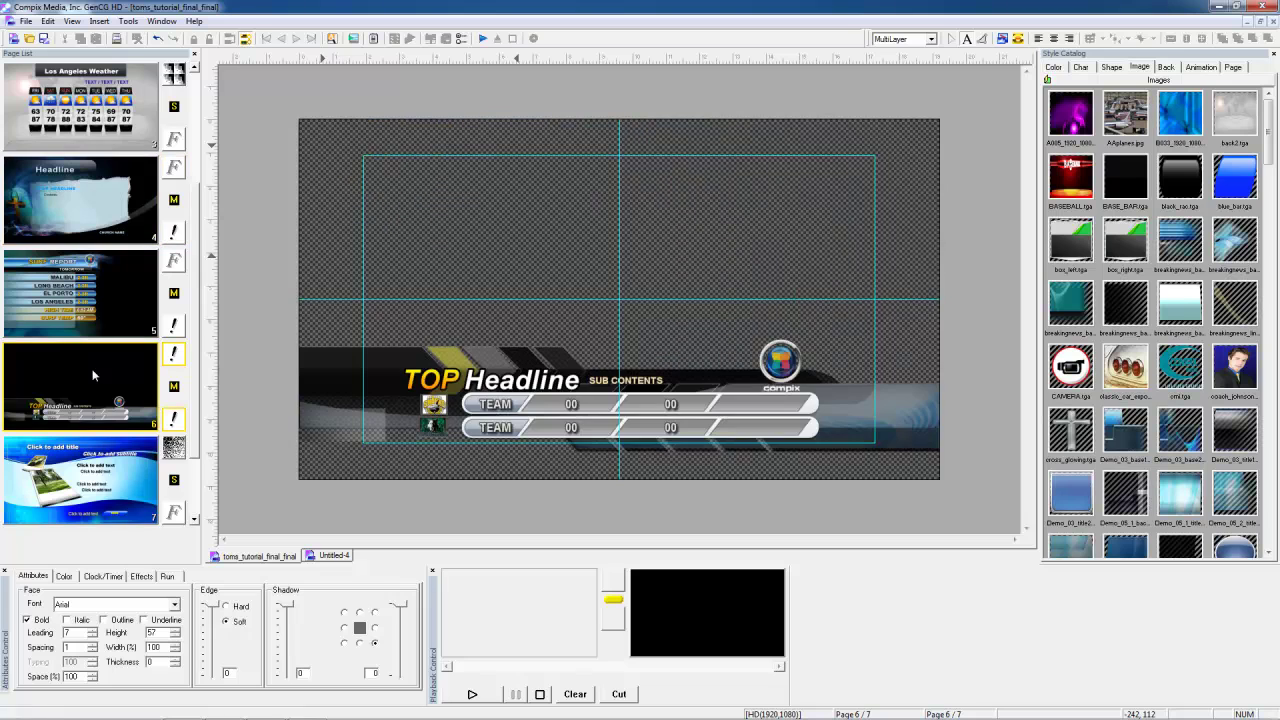
left_click(90, 477)
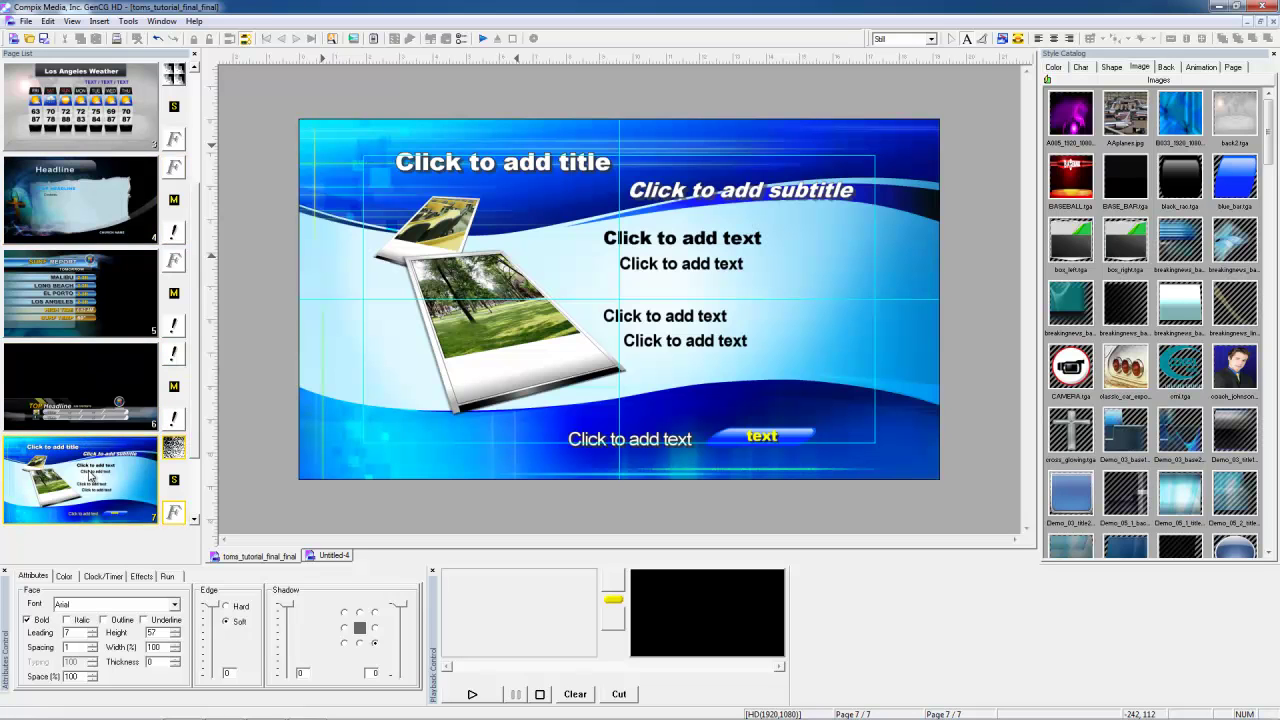
scroll(190, 463, "down", 1)
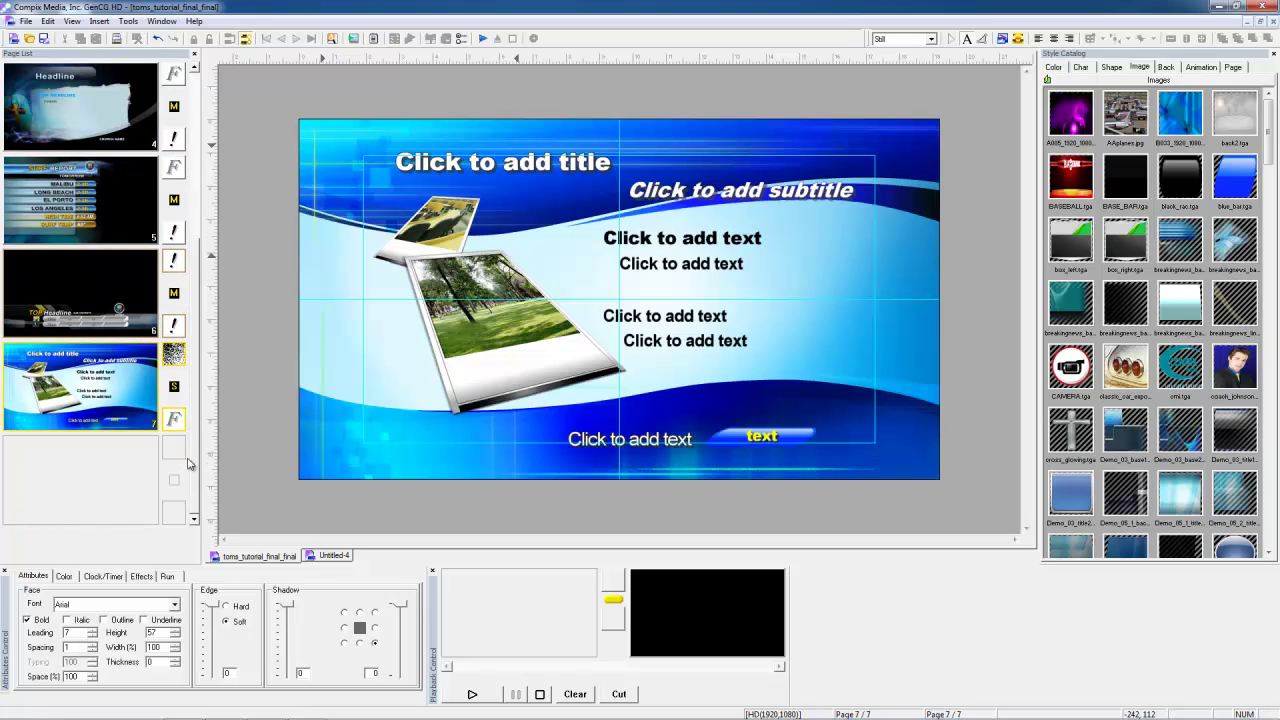
Add a blank page 8 and switch the attributes to shape mode and back to text mode.
left_click(83, 467)
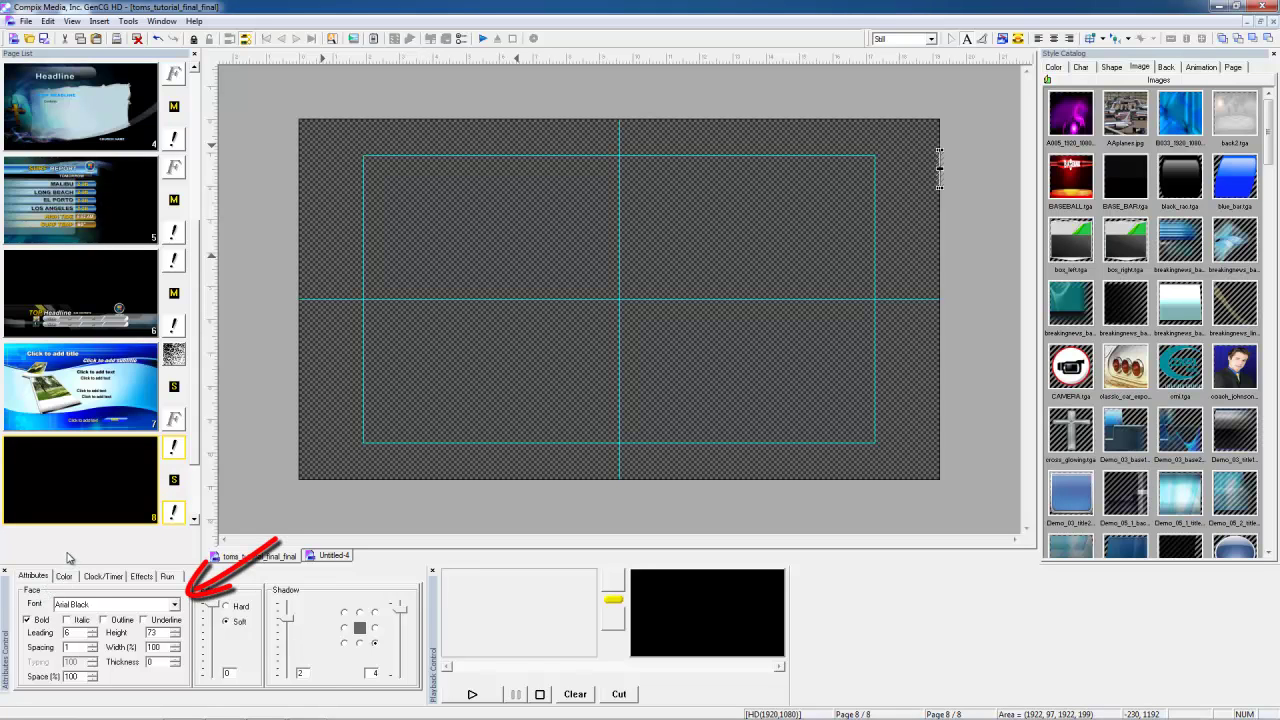
key("Escape")
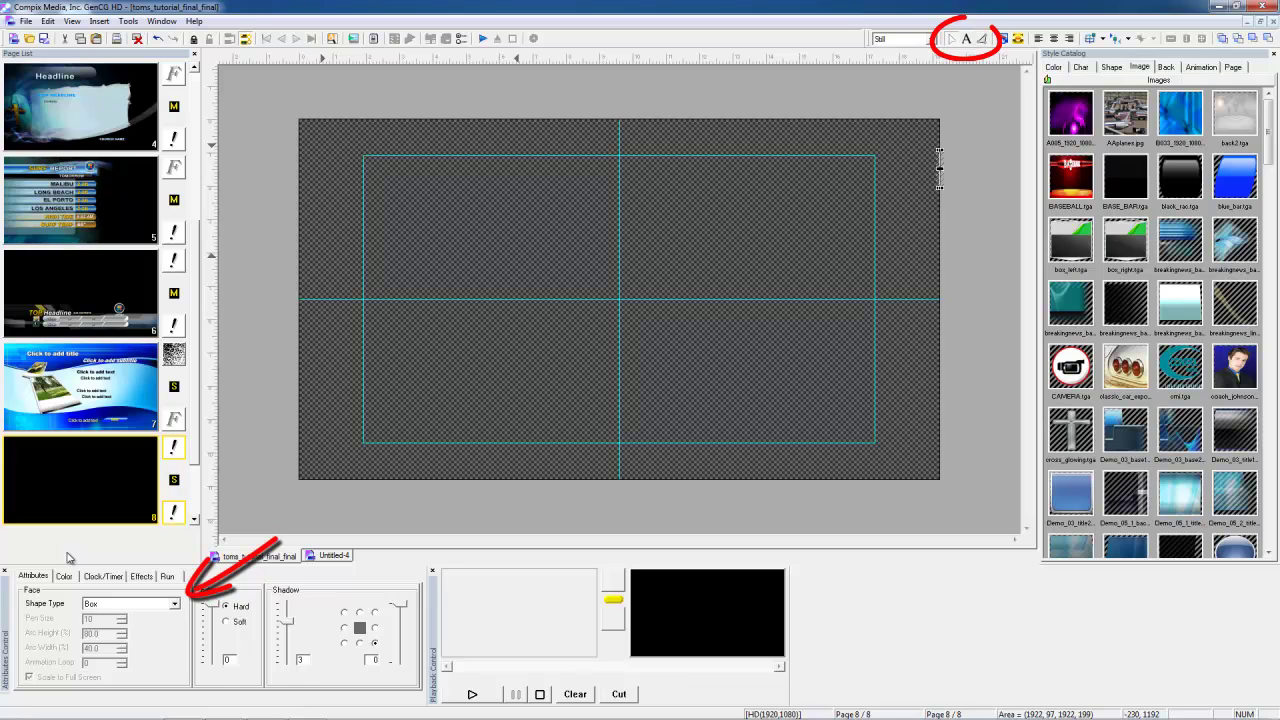
key("Escape")
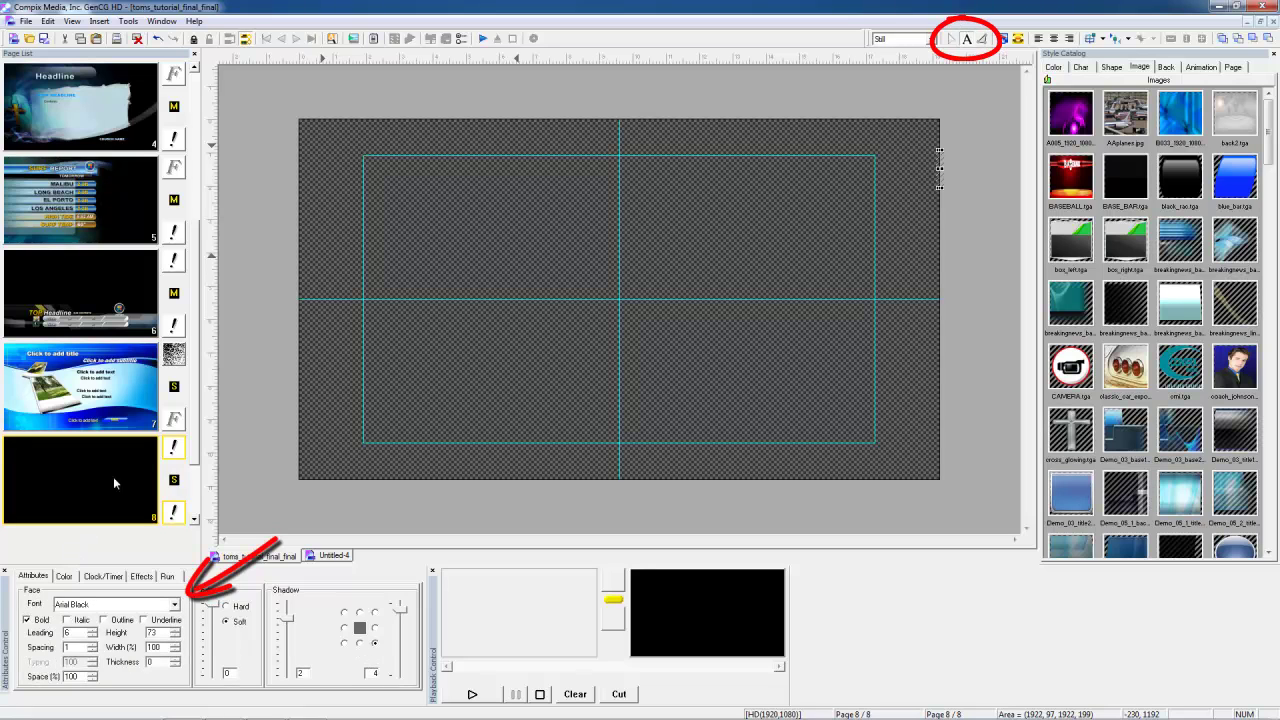
Change the font of the Compix Media headline on page 1 to Angsana New.
scroll(190, 295, "up", 3)
left_click(88, 116)
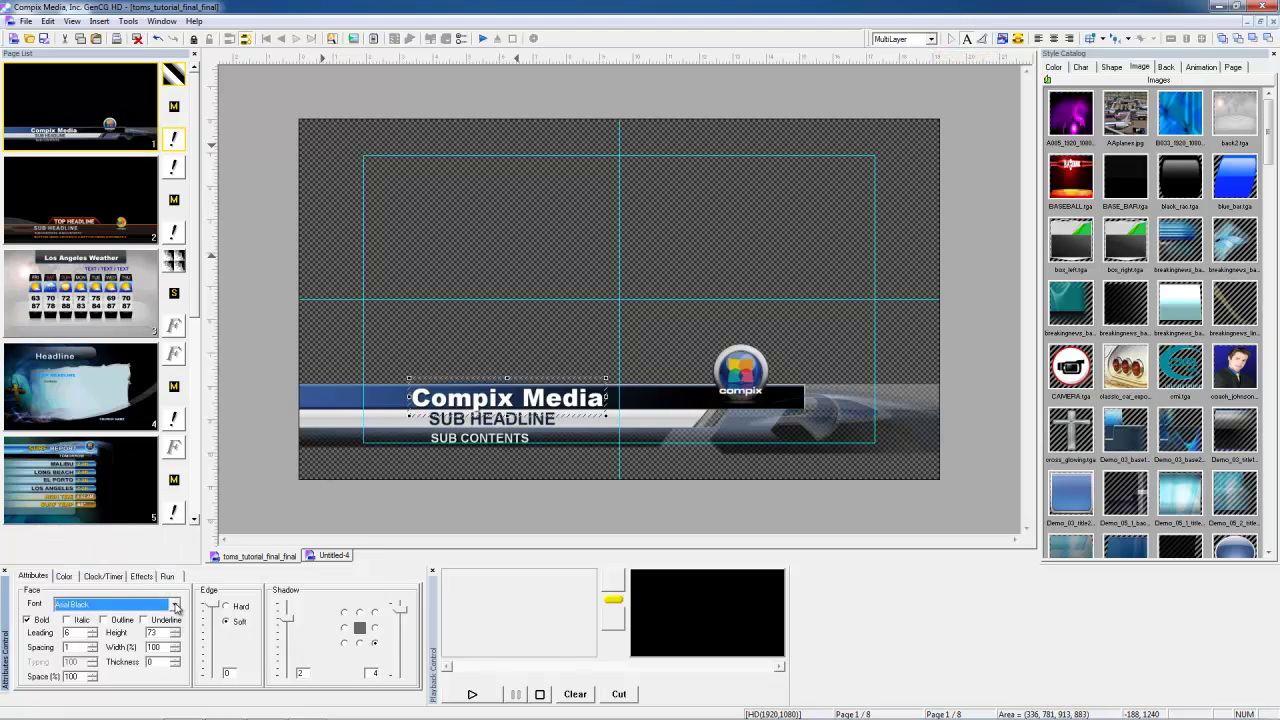
scroll(175, 606, "up", 7)
scroll(175, 606, "down", 2)
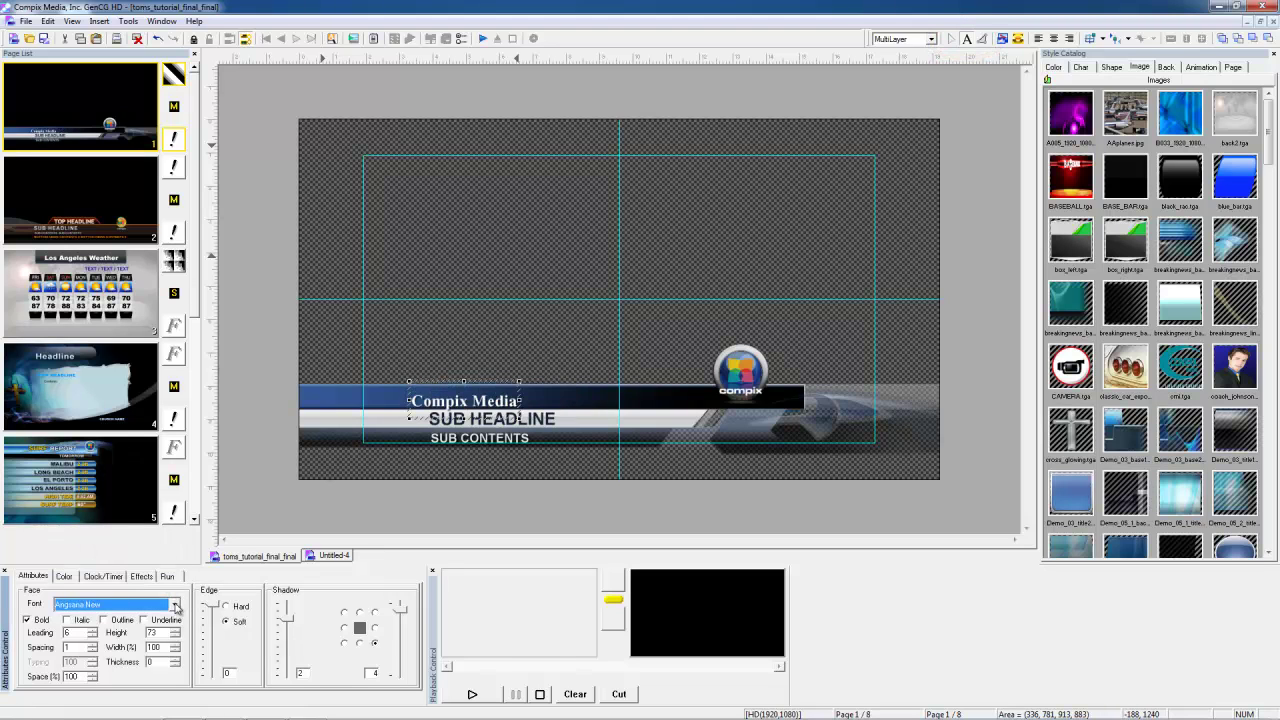
Increase the height of the Compix Media headline to 108.
left_click(177, 634)
left_click_drag(177, 632, 184, 625)
scroll(182, 630, "up", 16)
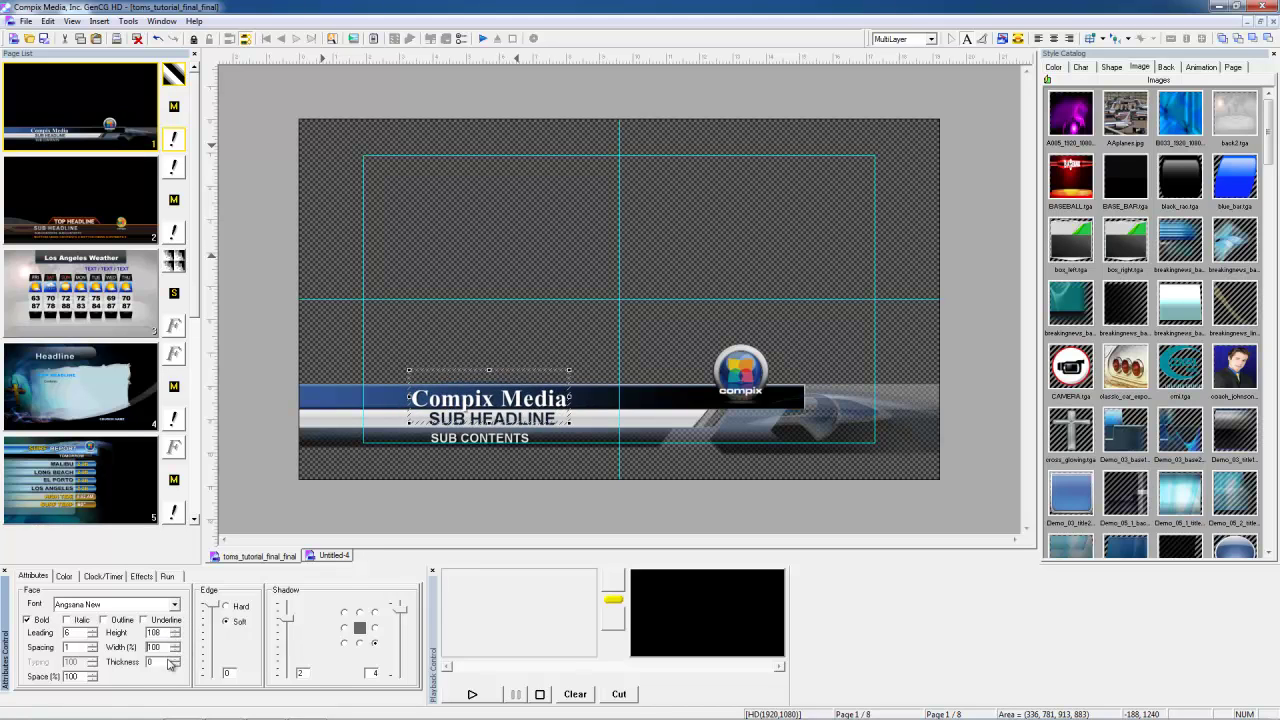
Try larger width and thickness values on the Compix Media headline, then restore them to 100% and 0.
scroll(163, 645, "up", 20)
scroll(163, 645, "down", 20)
scroll(166, 659, "up", 10)
scroll(166, 659, "down", 10)
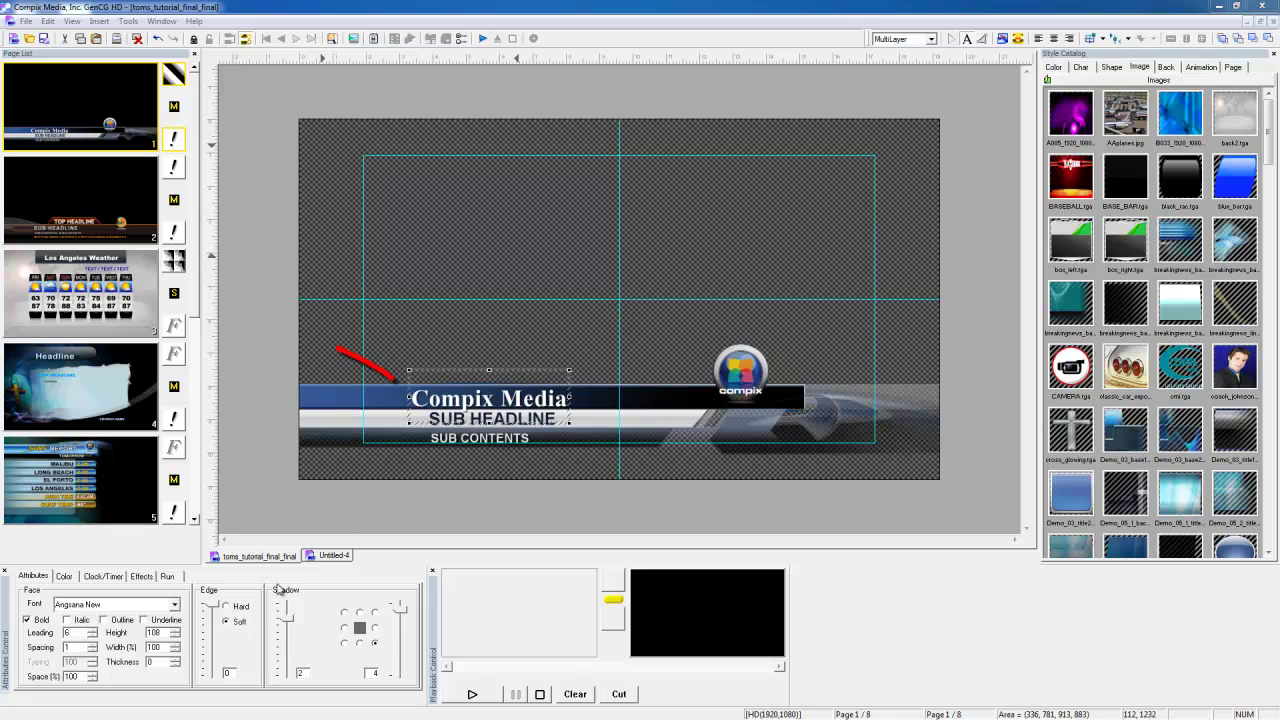
Keep the Compix Media headline's edge at 0 and set its shadow offset to 6.
mouse_move(214, 605)
left_mouse_down()
mouse_move(214, 688)
mouse_move(215, 600)
left_mouse_up()
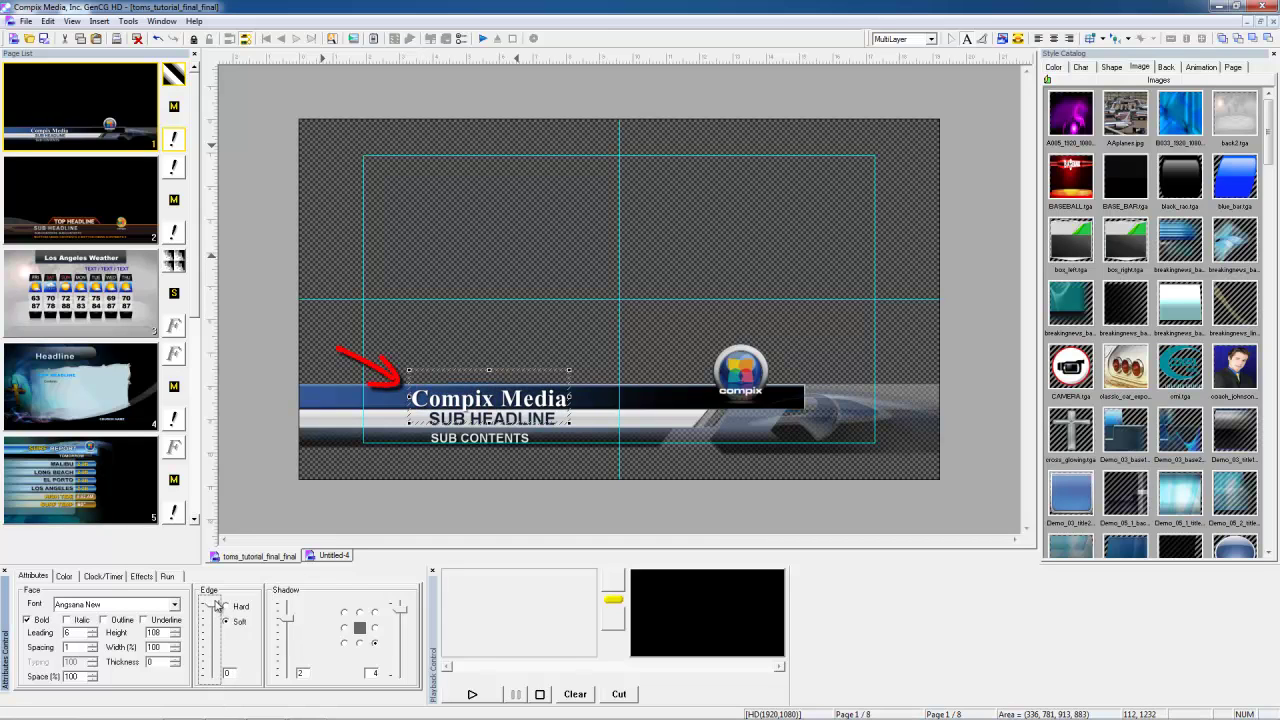
mouse_move(400, 610)
left_mouse_down()
mouse_move(400, 665)
mouse_move(405, 605)
left_mouse_up()
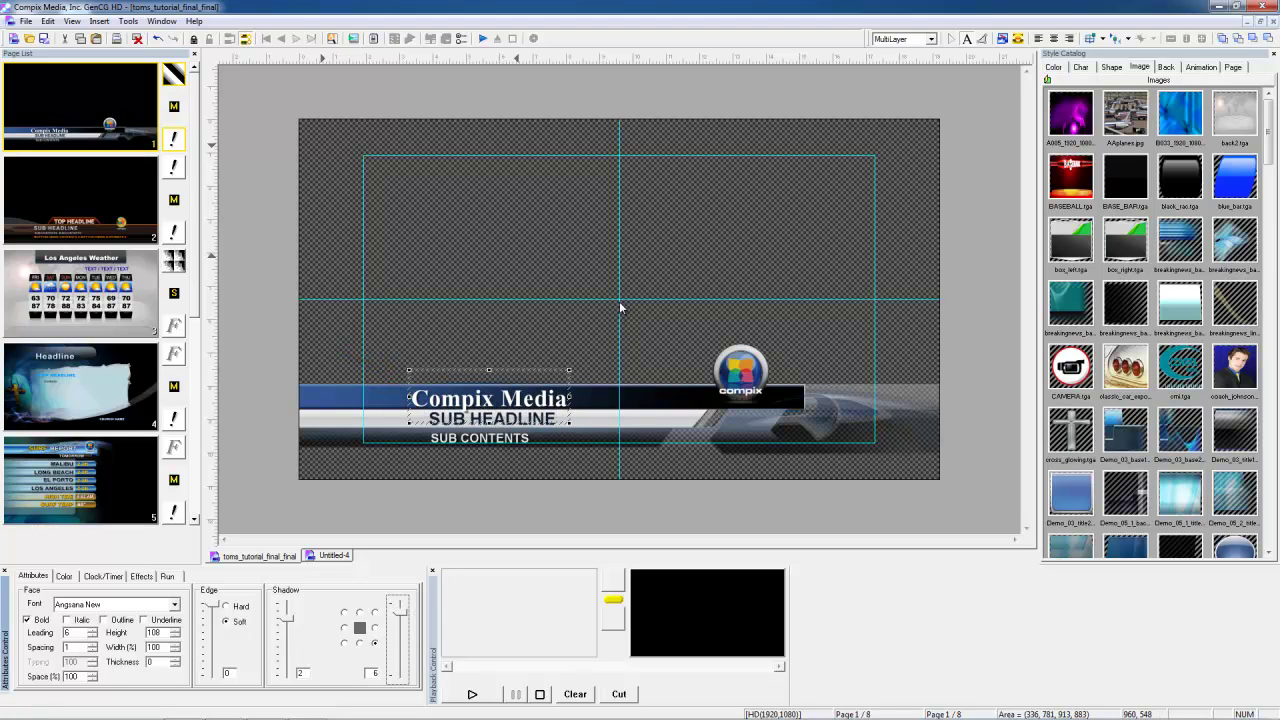
Look through the list of fonts available for the Compix Media headline.
left_click(175, 604)
mouse_move(182, 578)
left_mouse_down()
mouse_move(182, 344)
mouse_move(170, 586)
left_mouse_up()
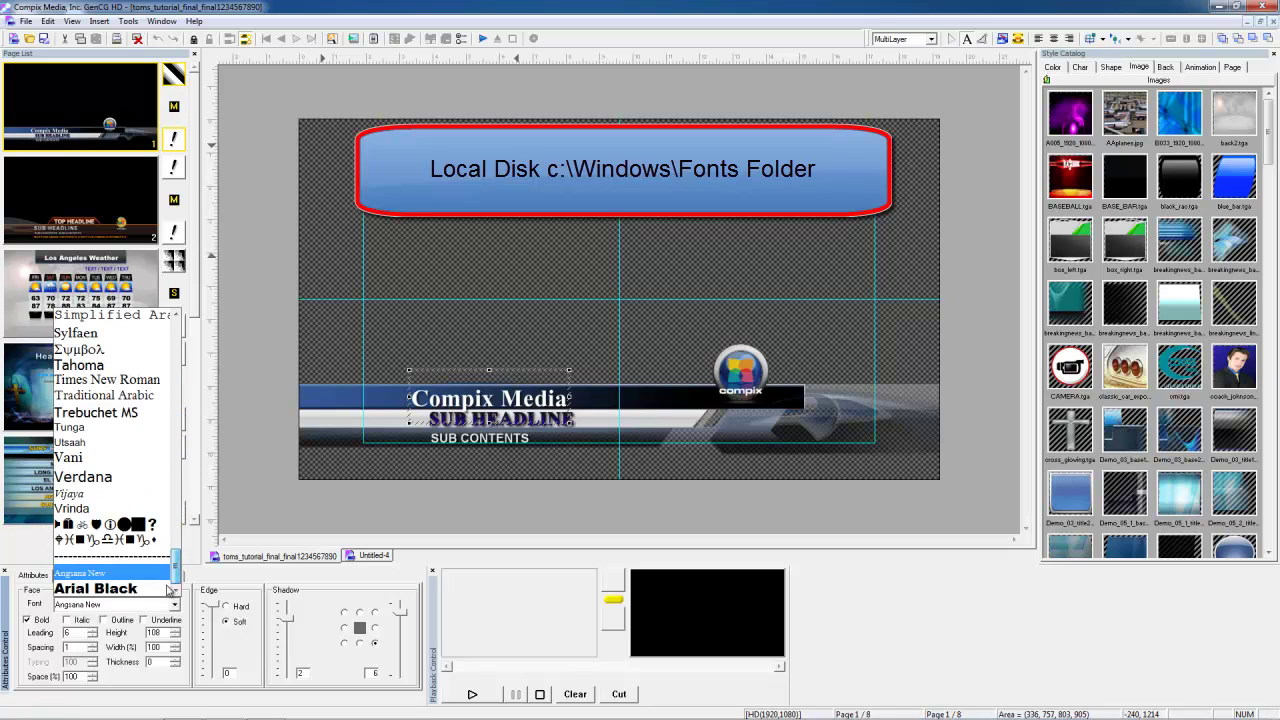
left_click(1229, 461)
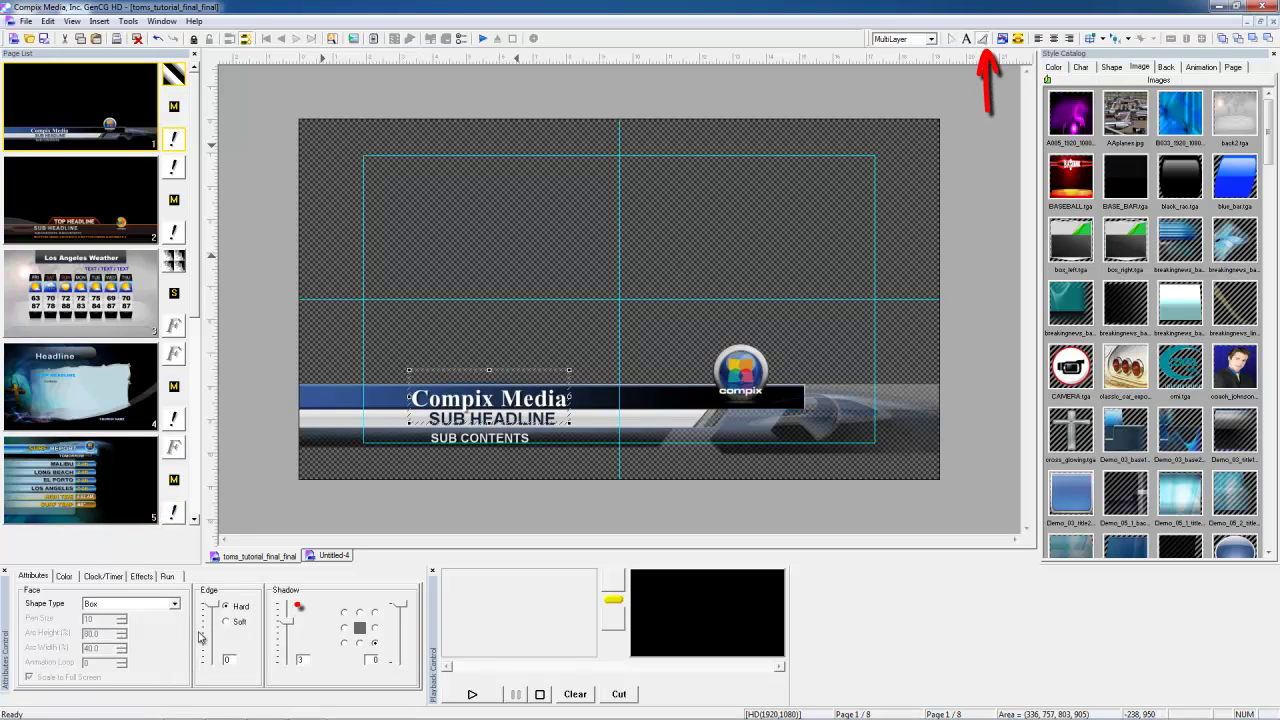
Draw a wide box about 1014 by 166 pixels in the lower part of blank page 8.
scroll(198, 502, "down", 4)
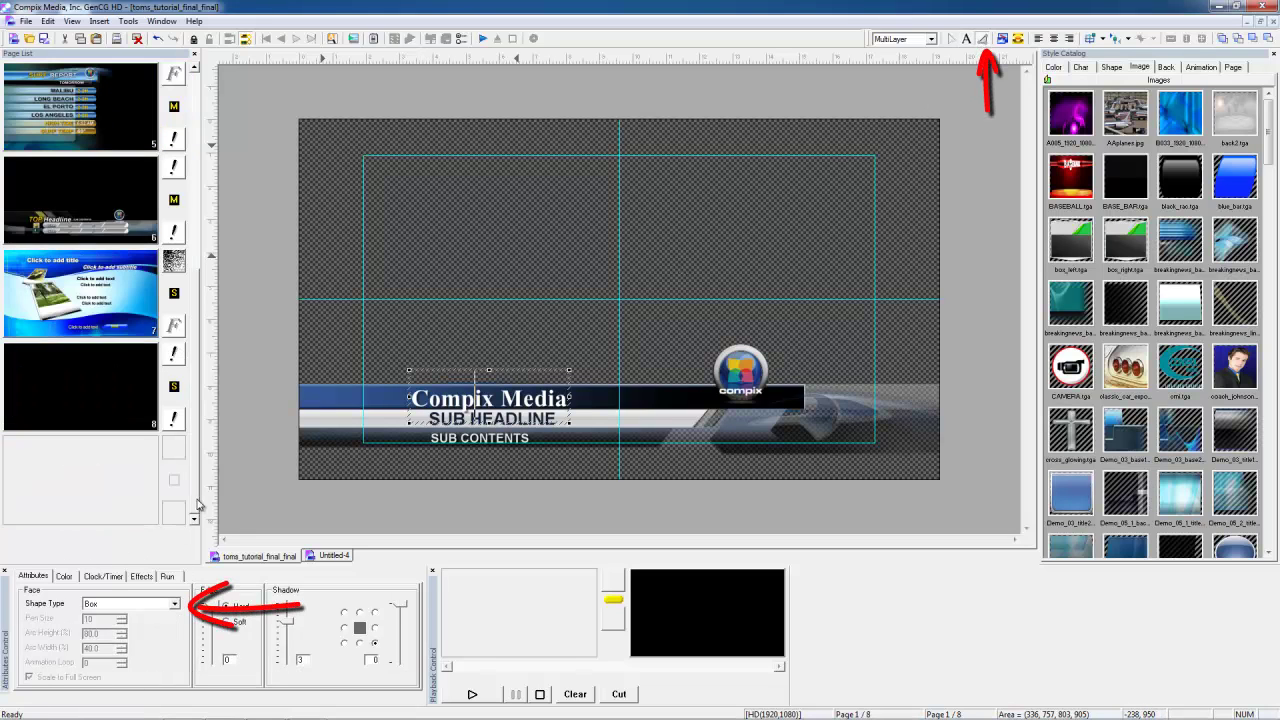
left_click(132, 404)
mouse_move(378, 336)
left_mouse_down()
mouse_move(703, 378)
mouse_move(718, 393)
left_mouse_up()
Try other shape types on the box, including Circle and Framed Diamond, ending with Custom.
left_click(175, 604)
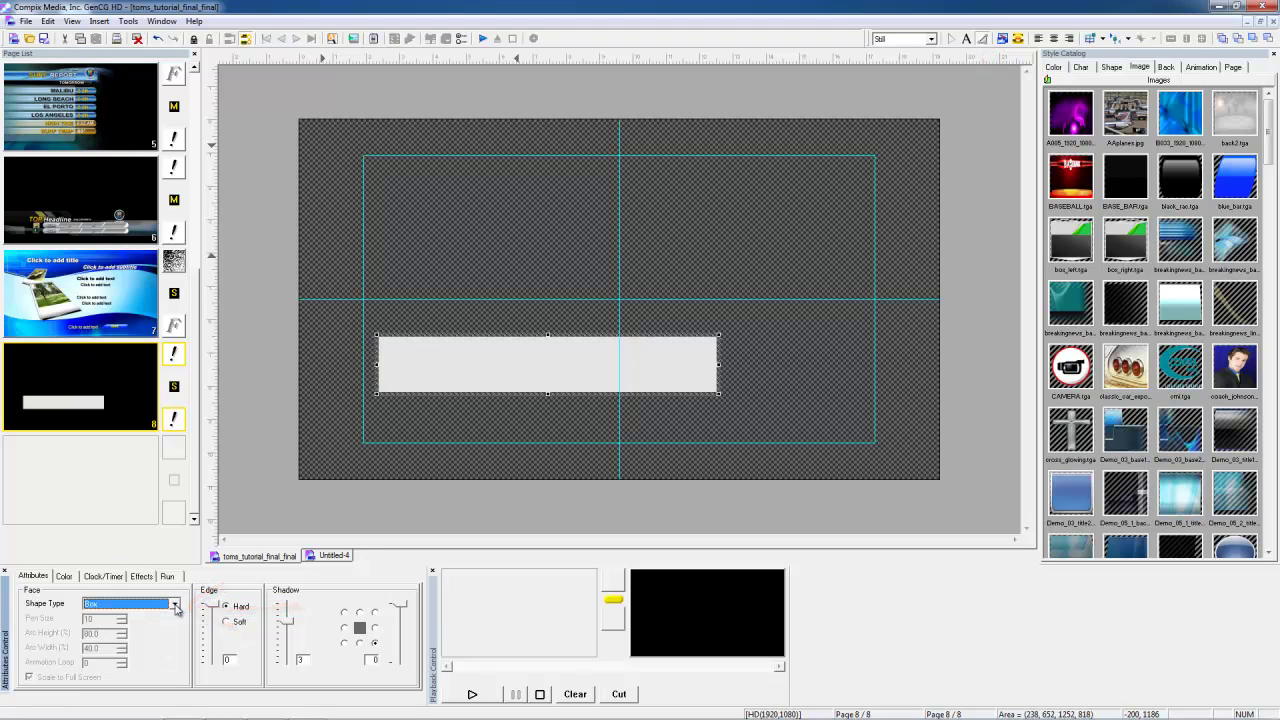
key("Down")
key("Down")
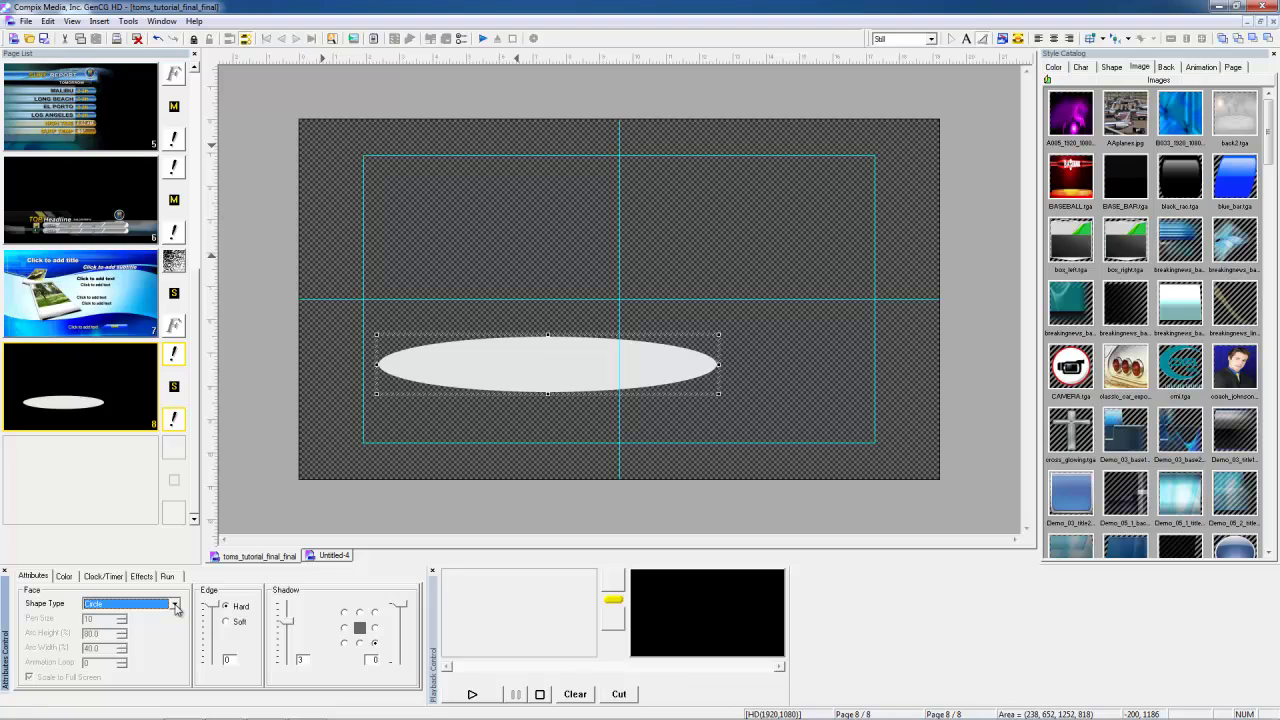
scroll(175, 609, "down", 1)
scroll(176, 609, "down", 3)
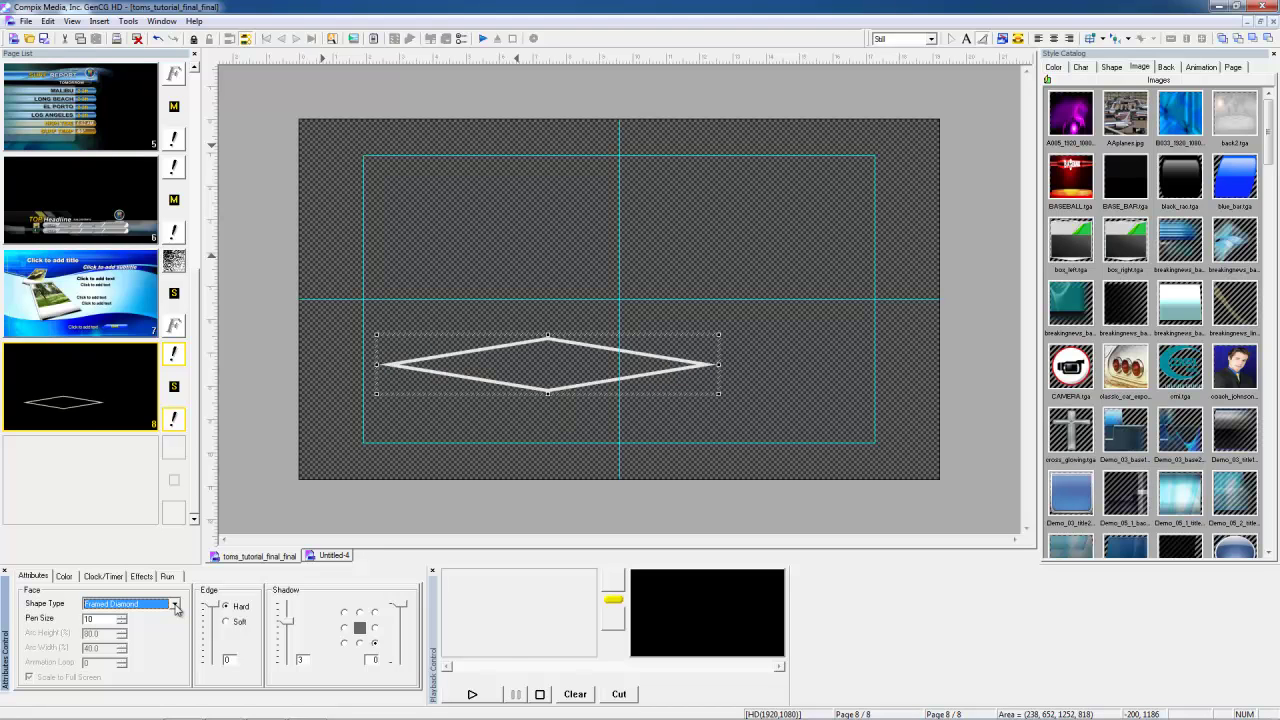
scroll(175, 609, "down", 2)
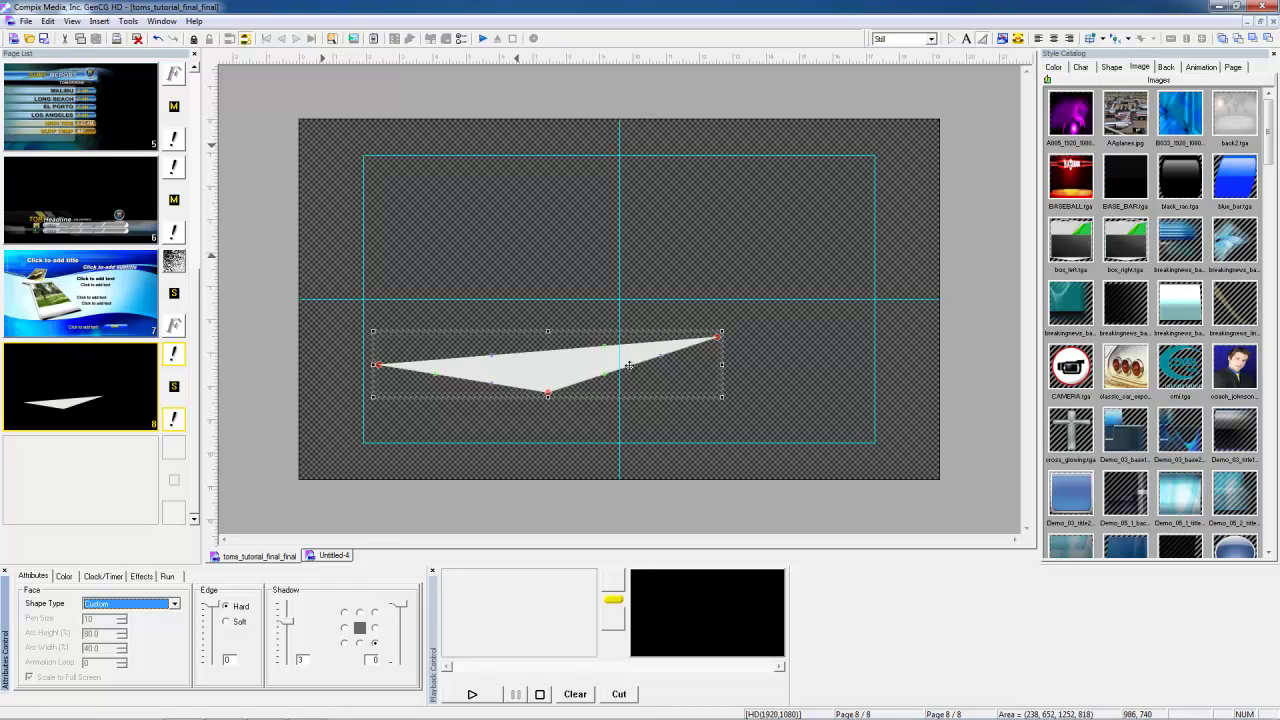
Add a frame point to the custom shape's lower right side and reshape that side into a curve.
right_click(660, 355)
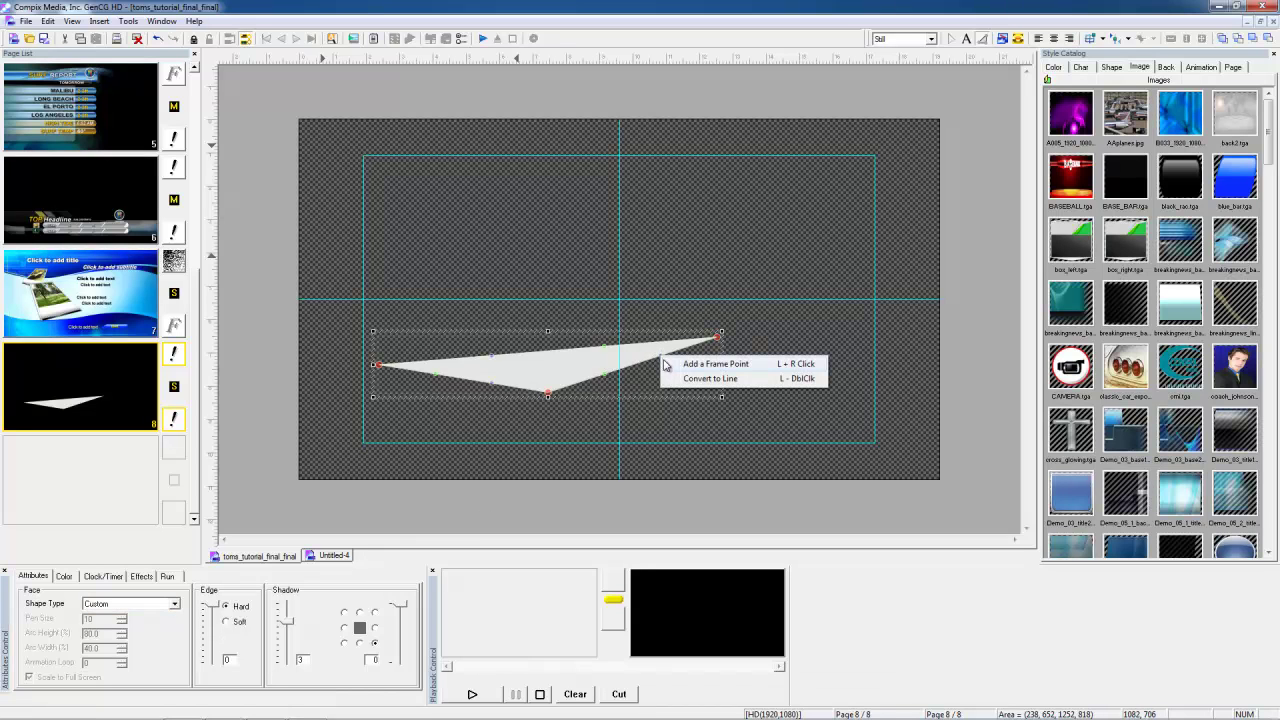
left_click(670, 366)
left_click_drag(660, 355, 710, 392)
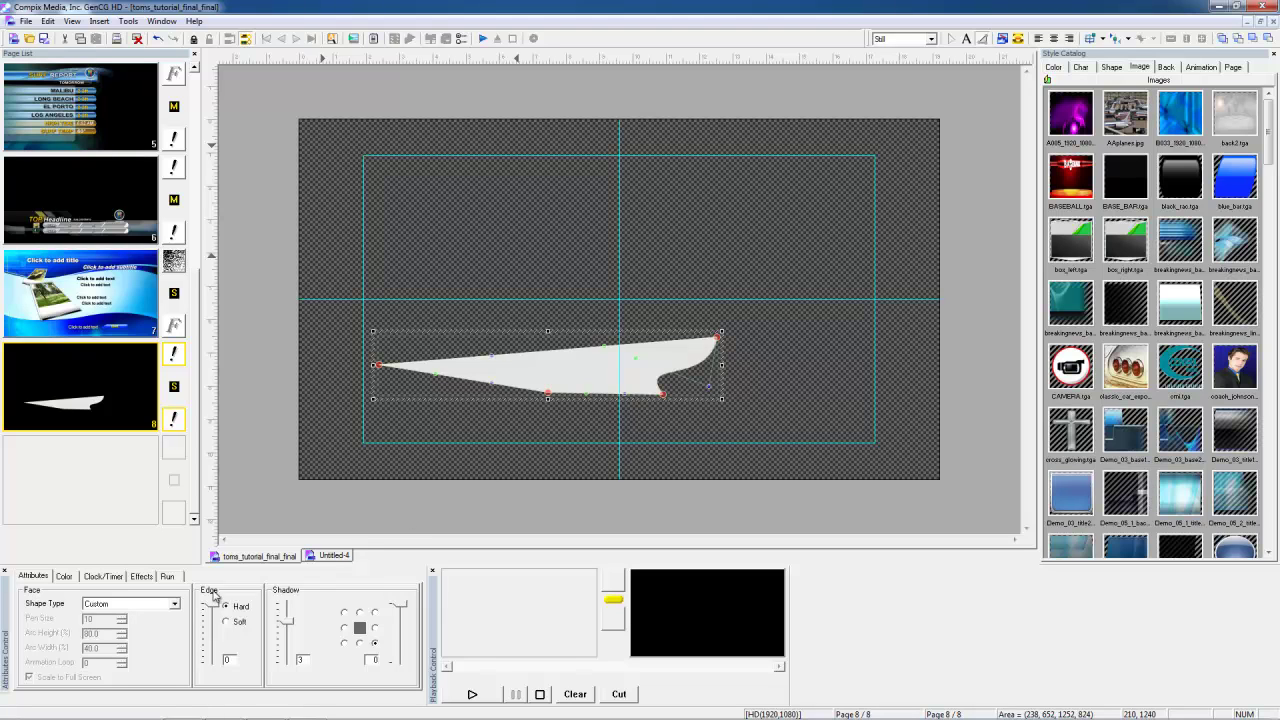
Set the shape type to Box, with an edge size of 8 and a shadow offset of 50.
left_click(174, 604)
left_click(168, 619)
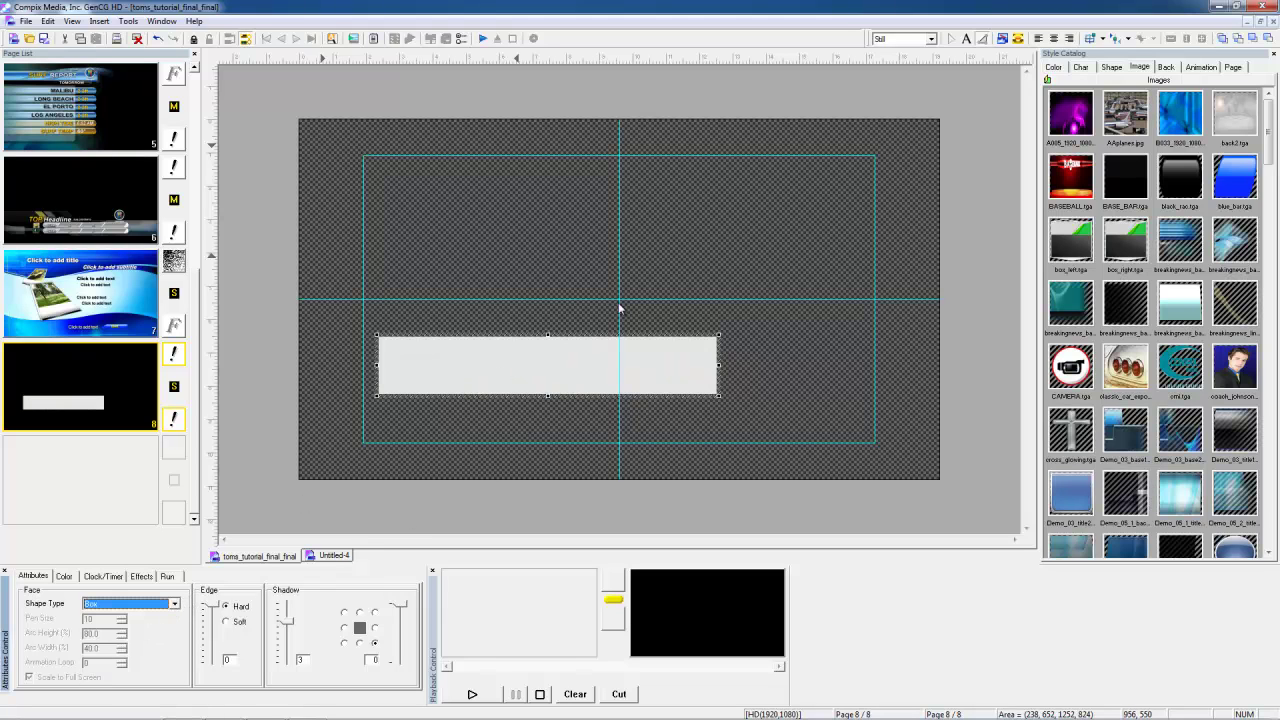
left_click_drag(213, 606, 213, 654)
left_click_drag(401, 605, 401, 670)
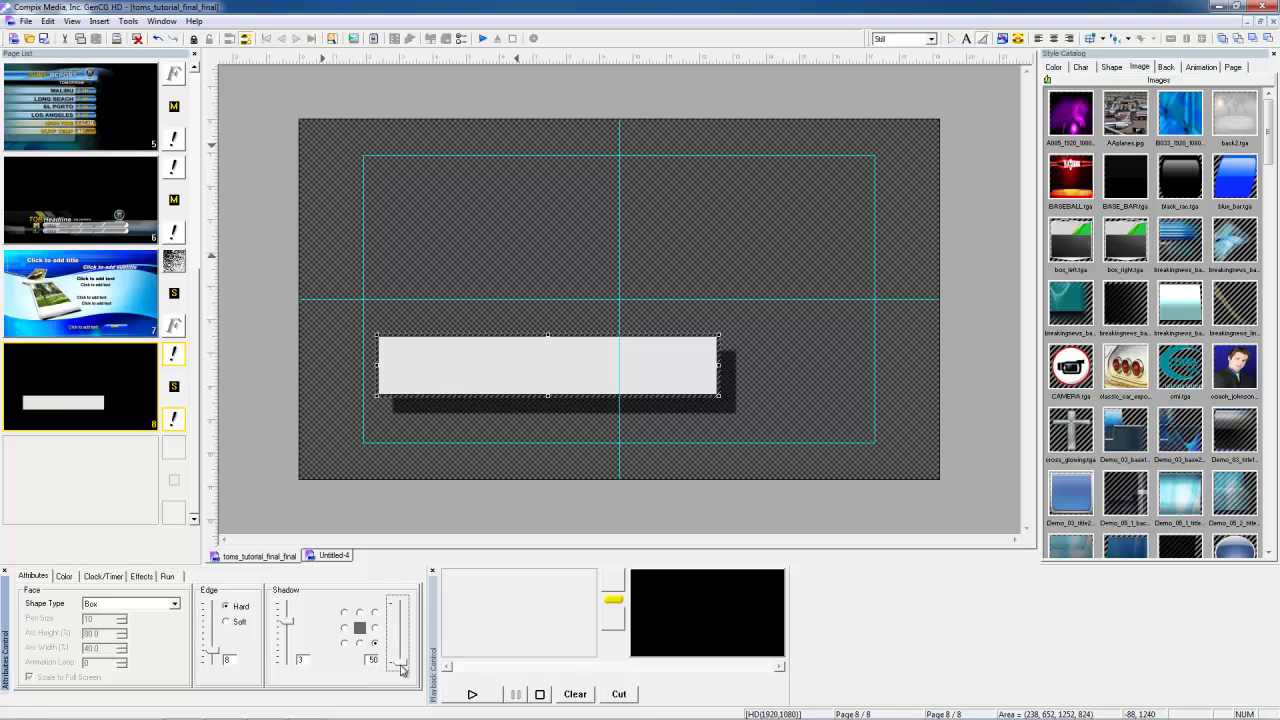
Give the box face an angled gradient from dark blue at the top to turquoise at the bottom, with the top transparency set to 60.
left_click(77, 580)
left_click(44, 606)
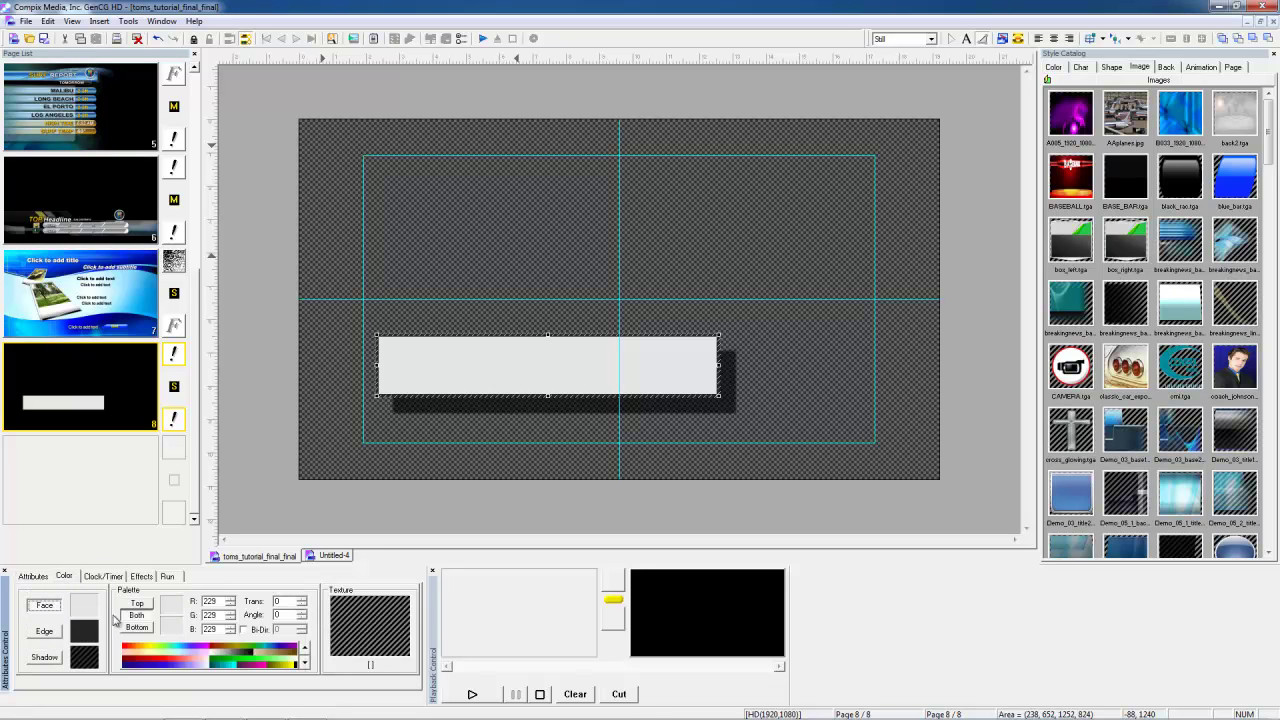
left_click(177, 651)
left_click(137, 603)
left_click(153, 672)
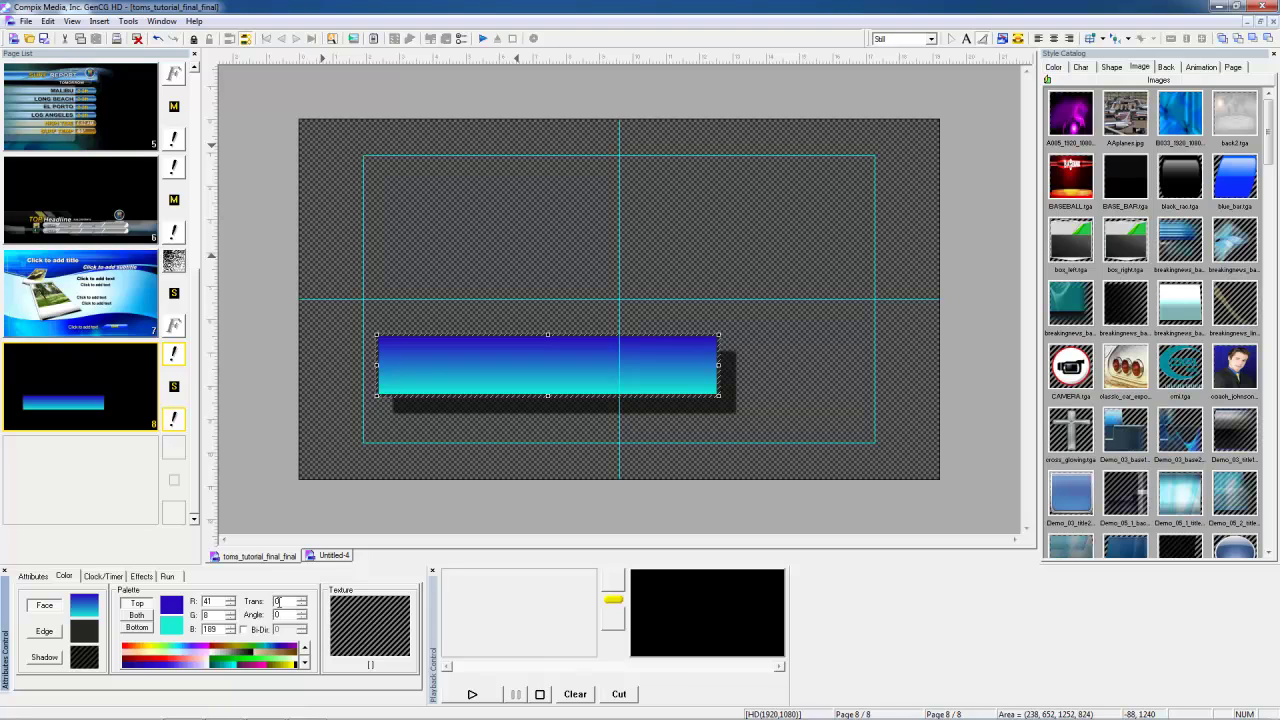
mouse_move(293, 597)
left_mouse_down()
mouse_move(346, 574)
mouse_move(300, 590)
mouse_move(297, 629)
mouse_move(296, 614)
left_mouse_up()
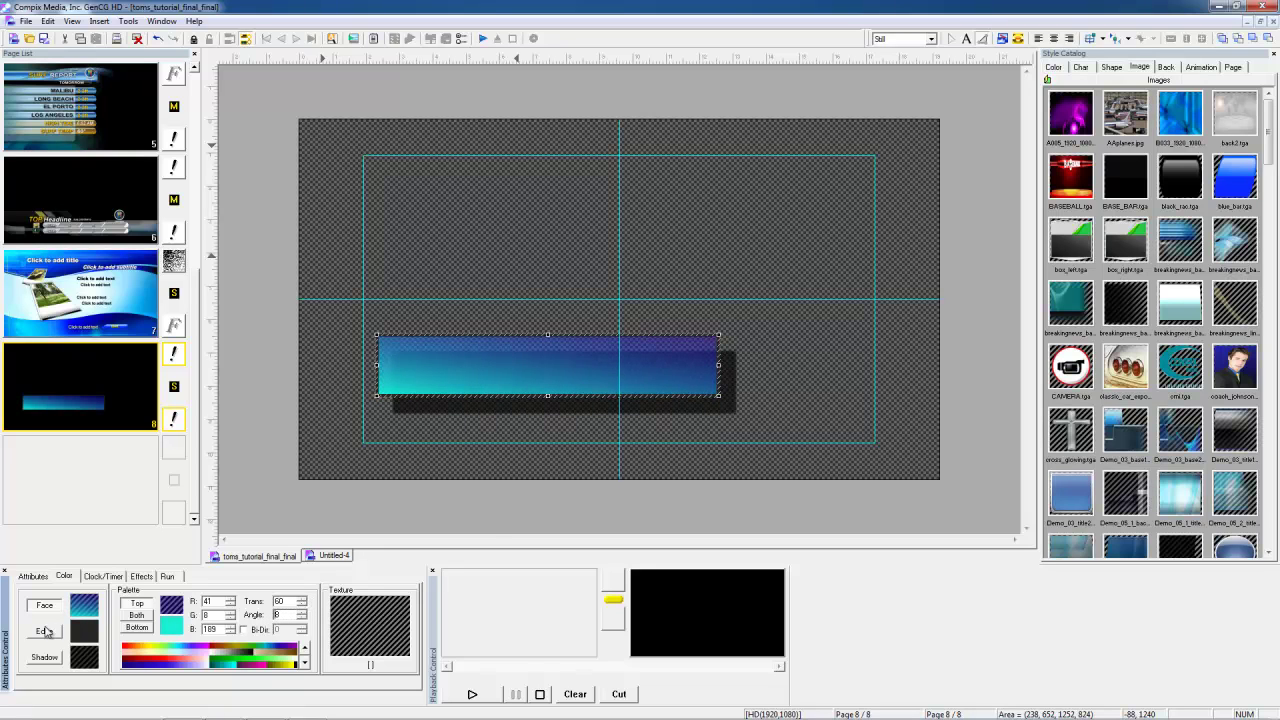
Color the box edge with a gradient from magenta at the top to light green at the bottom.
left_click(44, 631)
left_click(145, 605)
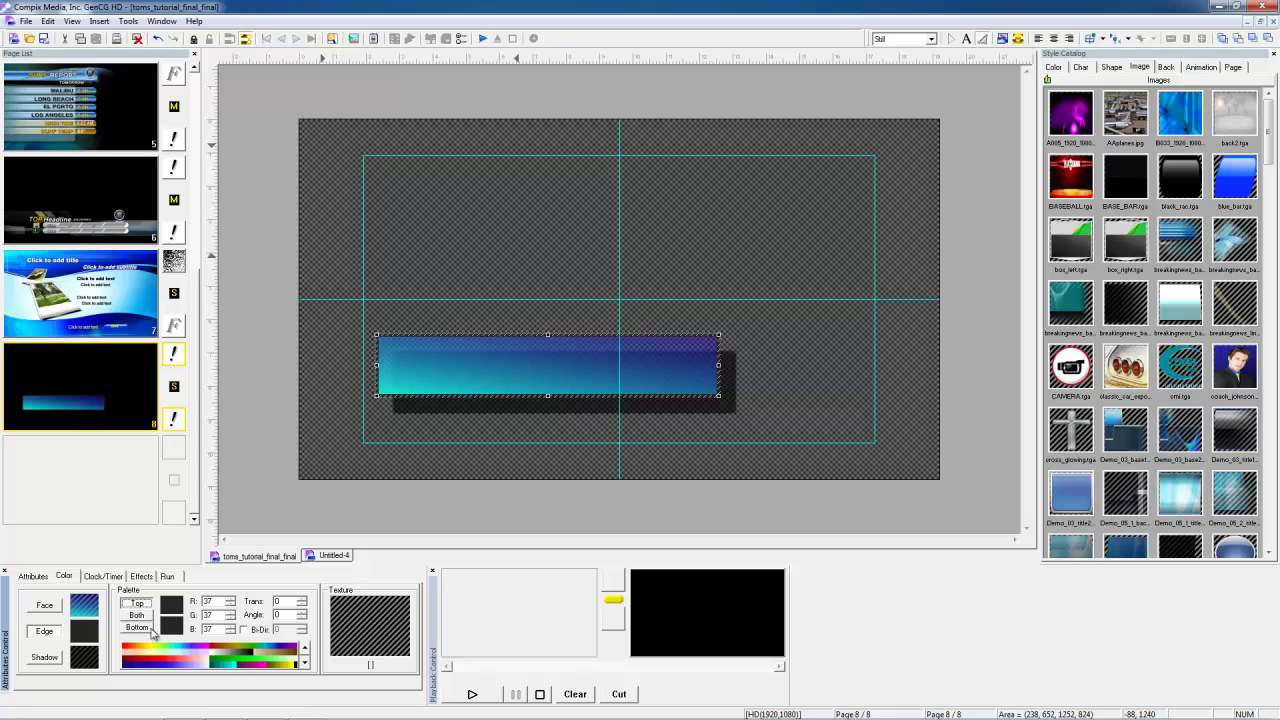
left_click(207, 651)
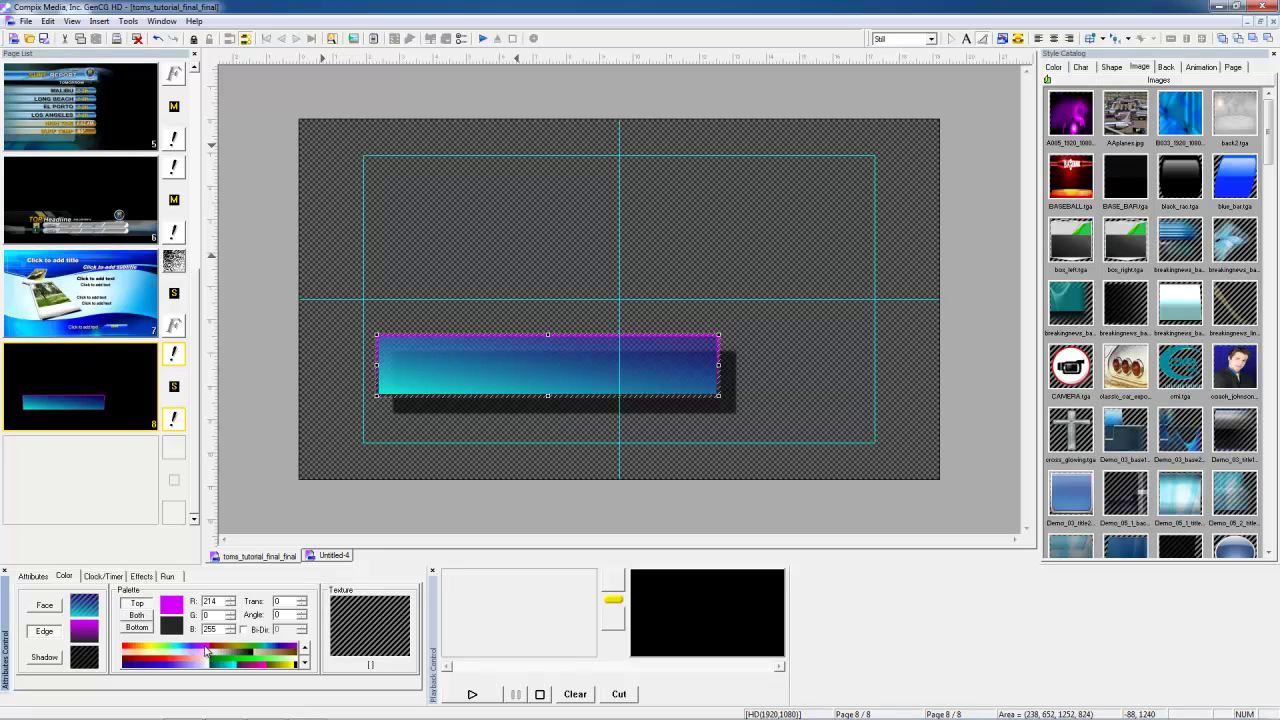
left_click(137, 627)
left_click(170, 651)
Color the box shadow from lavender at the top to purple at the bottom, with bottom transparency 55 and angle -18.
left_click(44, 657)
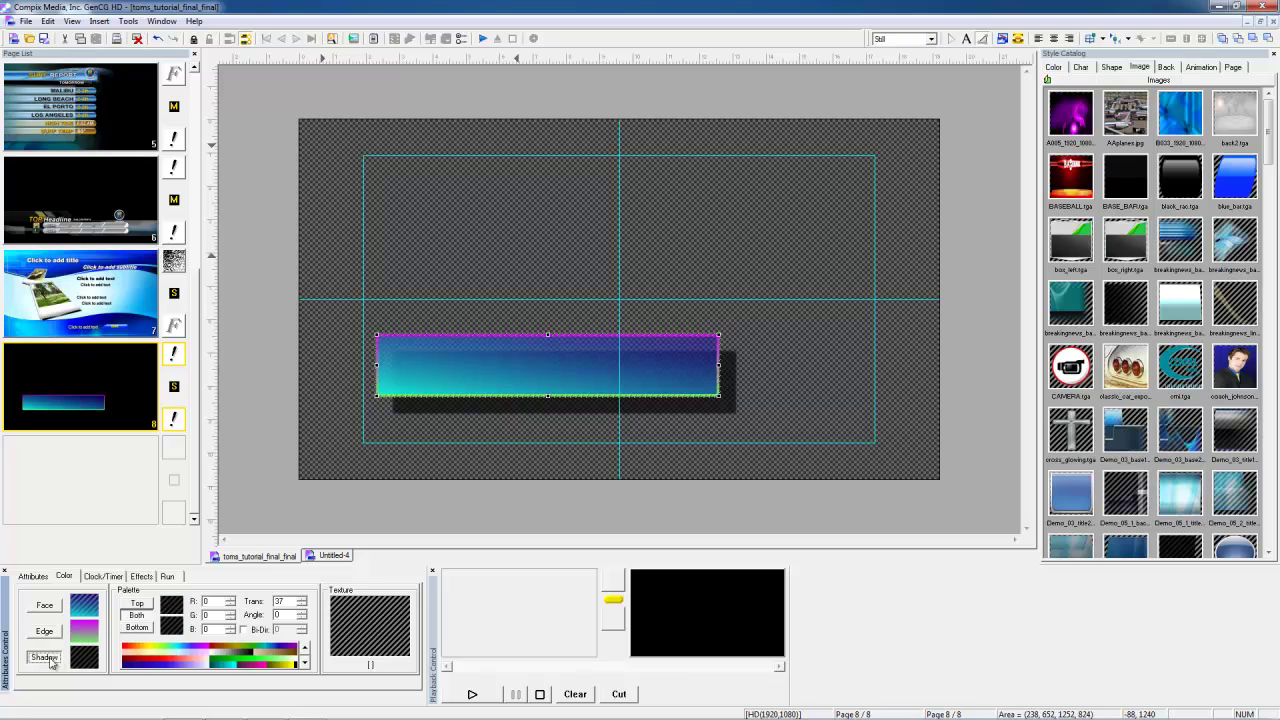
left_click(198, 666)
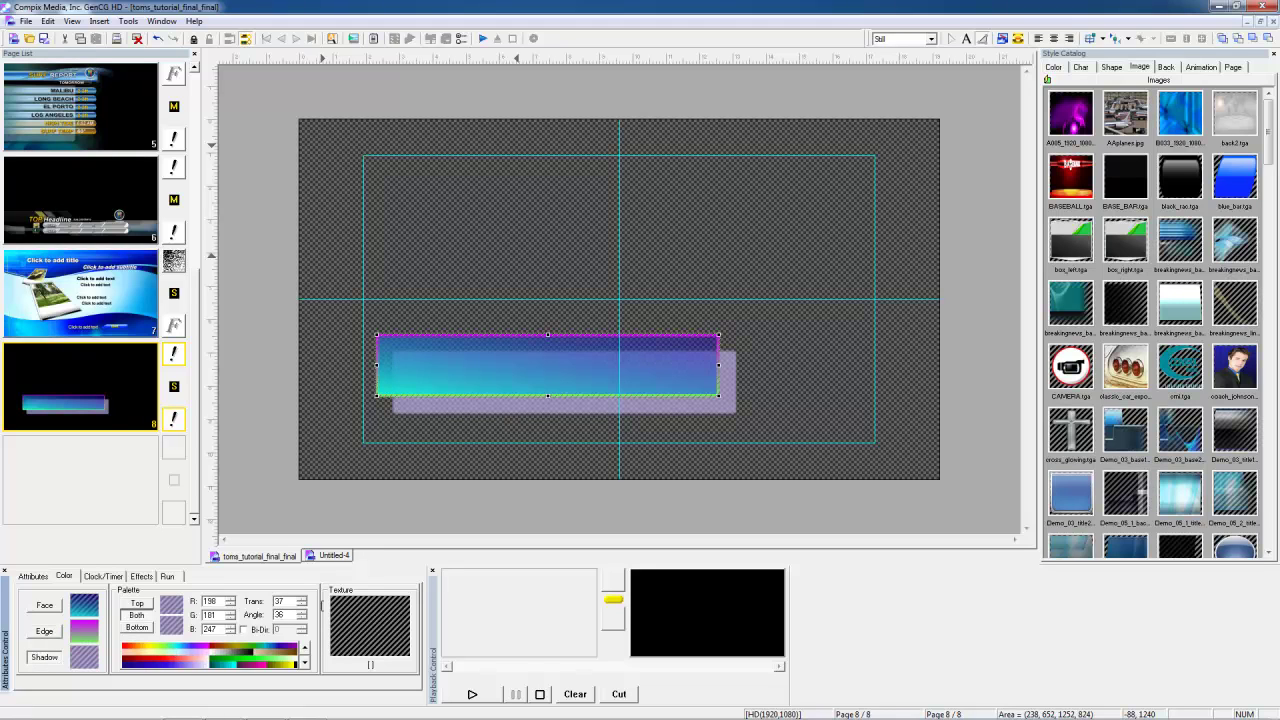
left_click(137, 628)
left_click(207, 653)
left_click(301, 611)
left_click(301, 618)
left_click(301, 598)
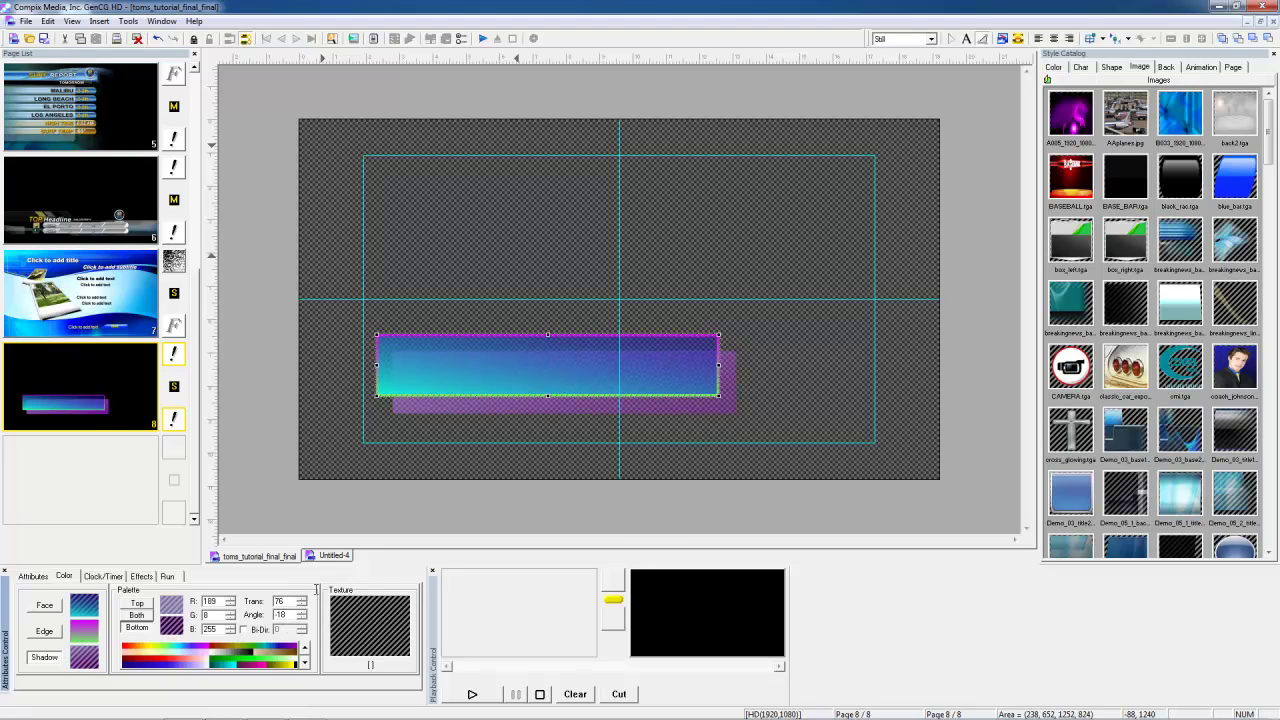
Select page 1 and review its In, Obj and Out transition effects and the available effect patterns.
left_click(194, 79)
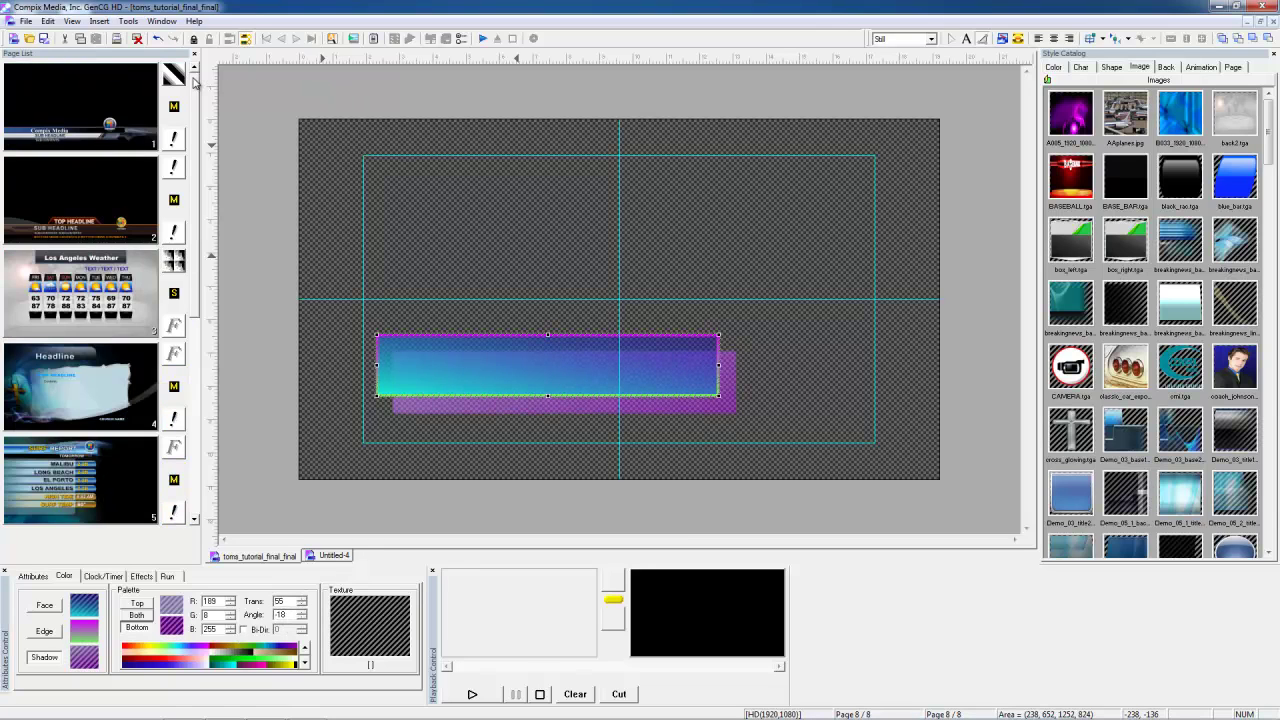
left_click(130, 101)
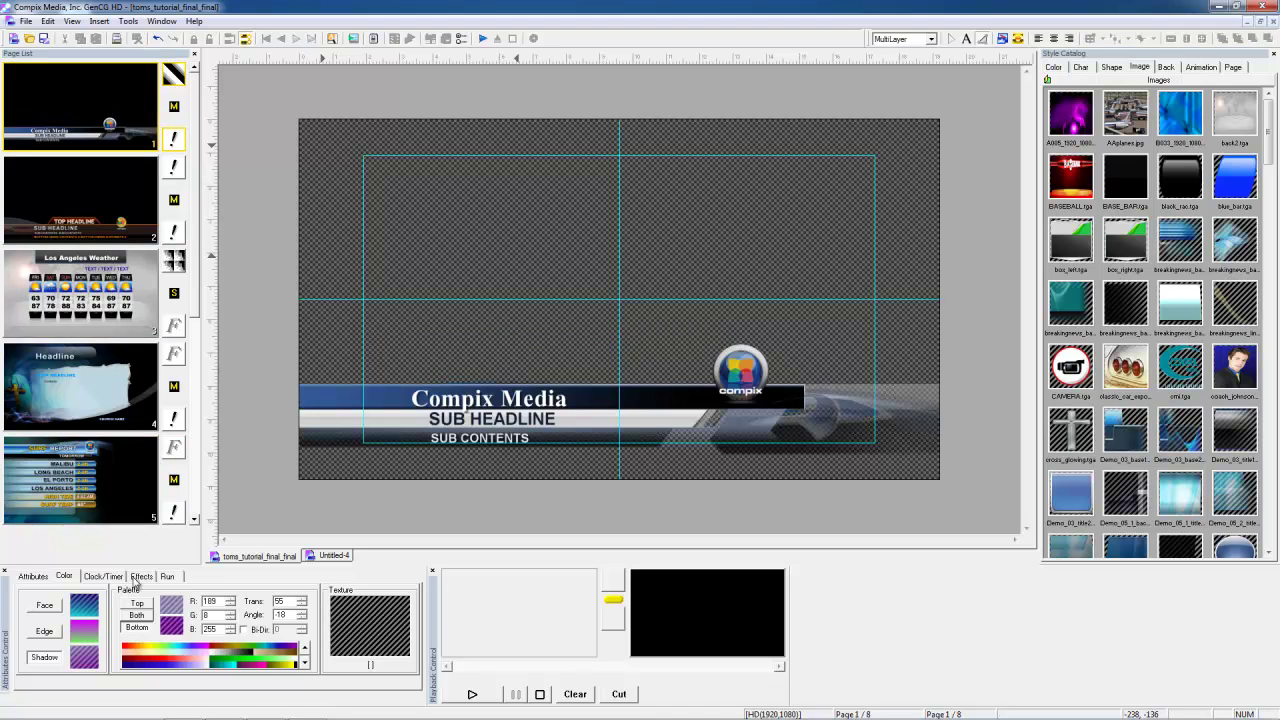
left_click(141, 577)
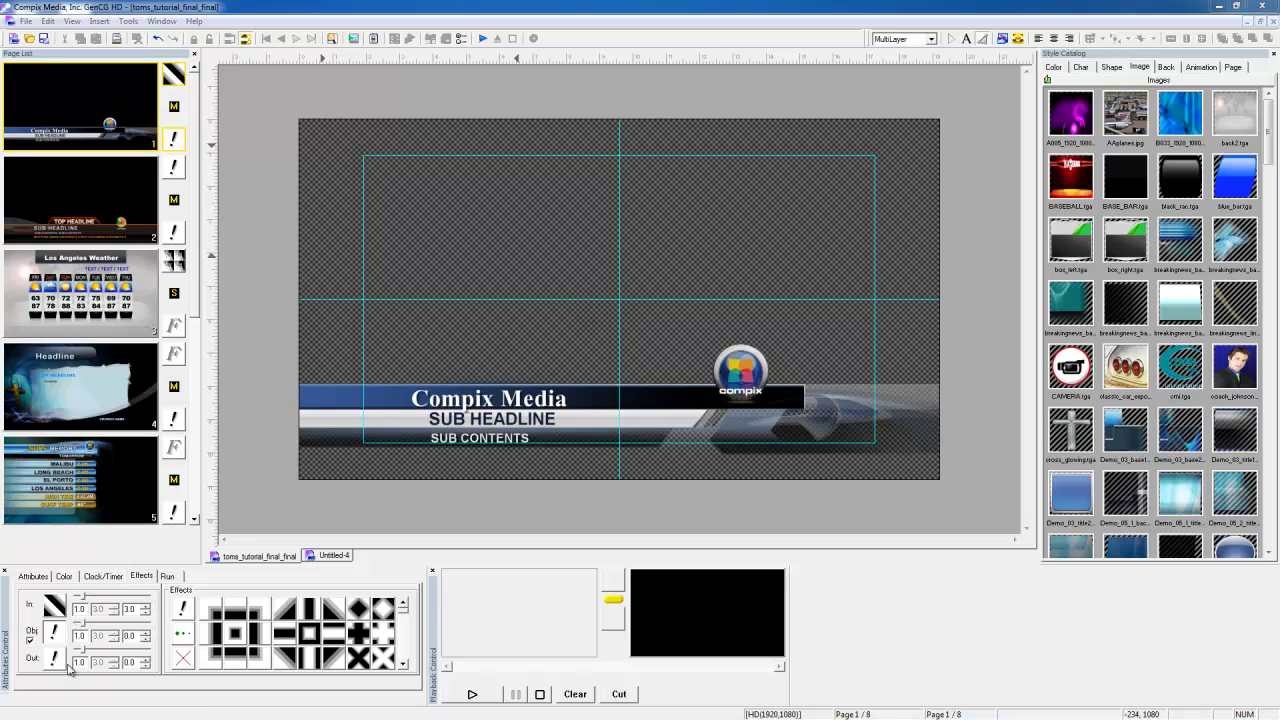
left_click(407, 620)
mouse_move(407, 620)
left_mouse_down()
mouse_move(407, 663)
mouse_move(408, 607)
left_mouse_up()
Inspect page 1 in the separate preview window, close that window, and load and play the page in playback.
left_click(615, 604)
left_click_drag(636, 77, 615, 121)
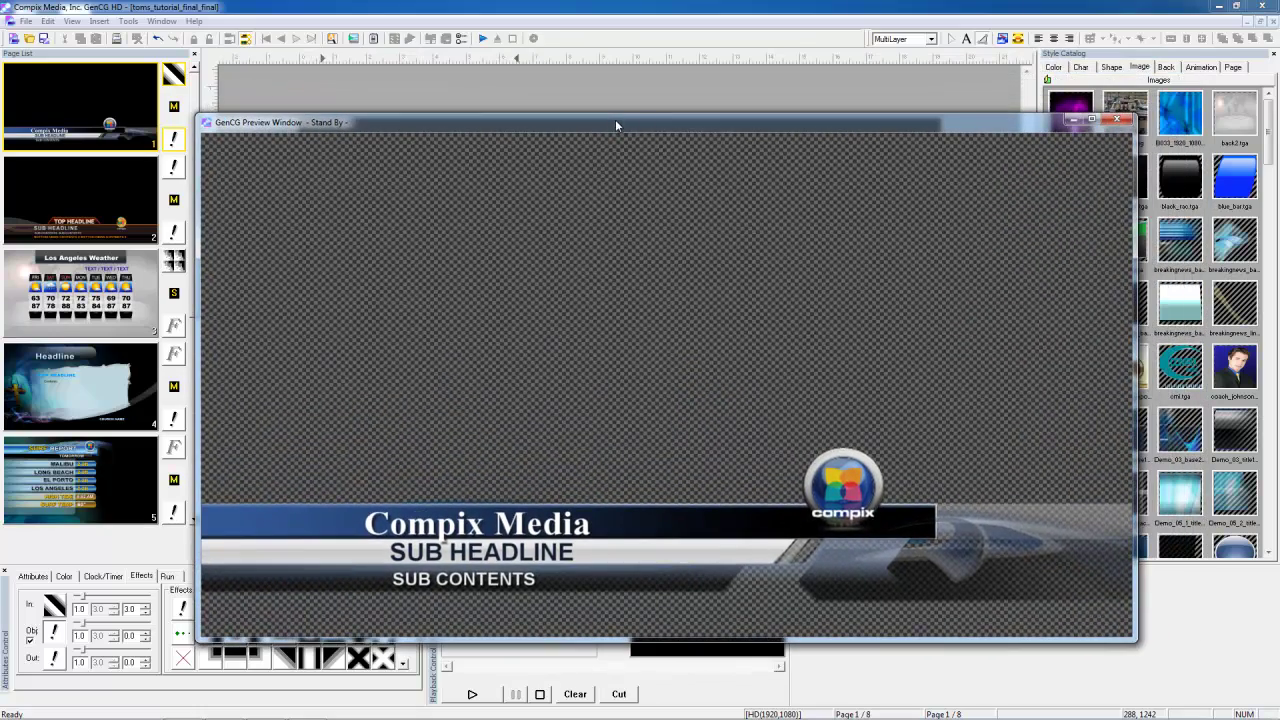
left_click(1117, 121)
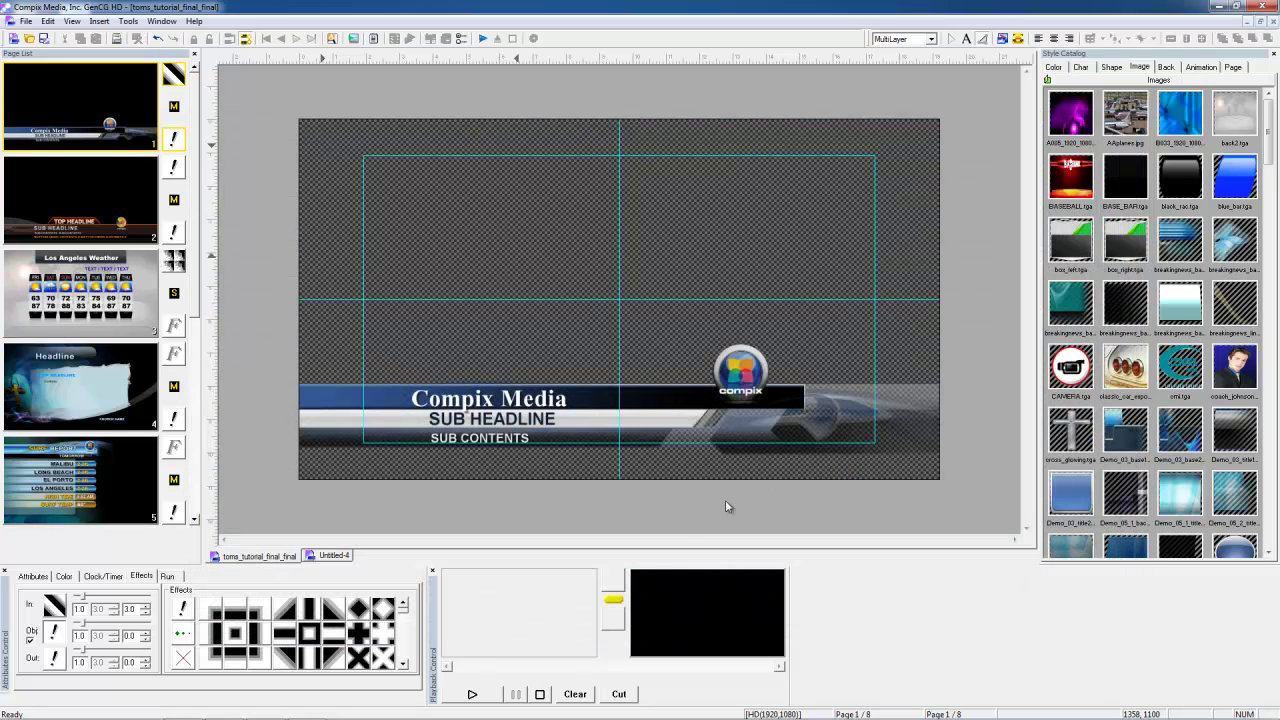
left_click(472, 694)
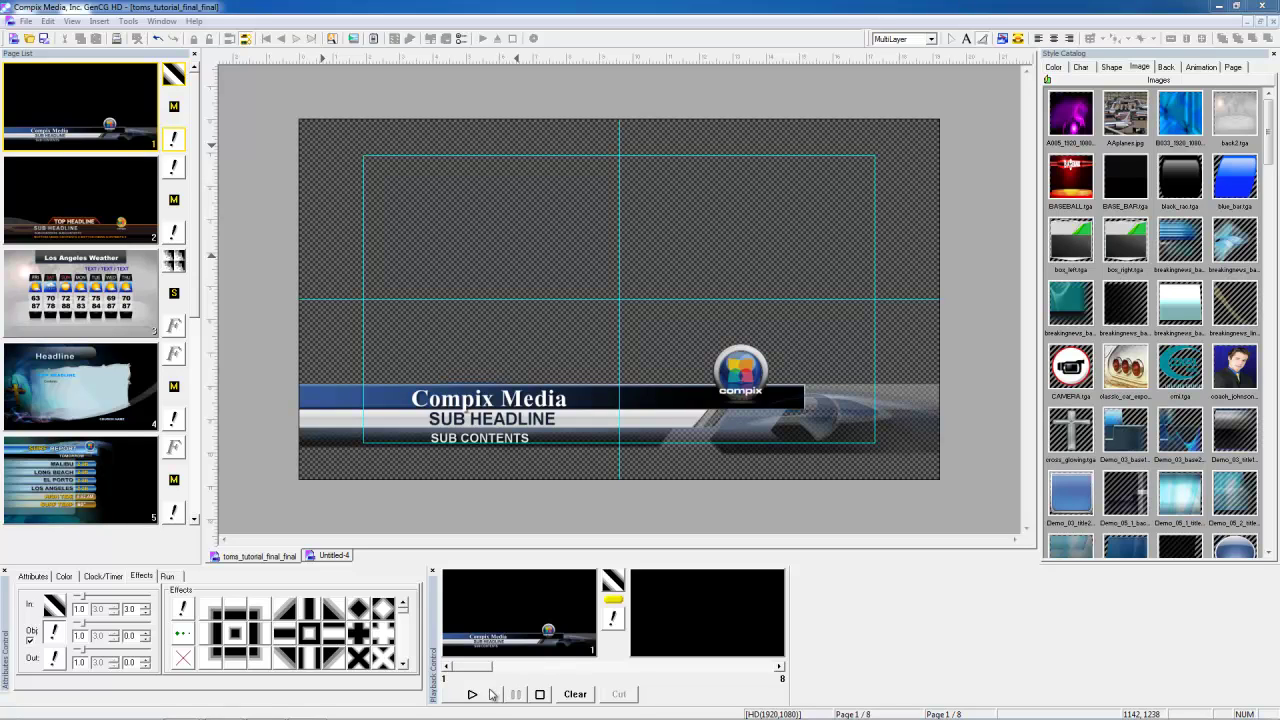
left_click(480, 696)
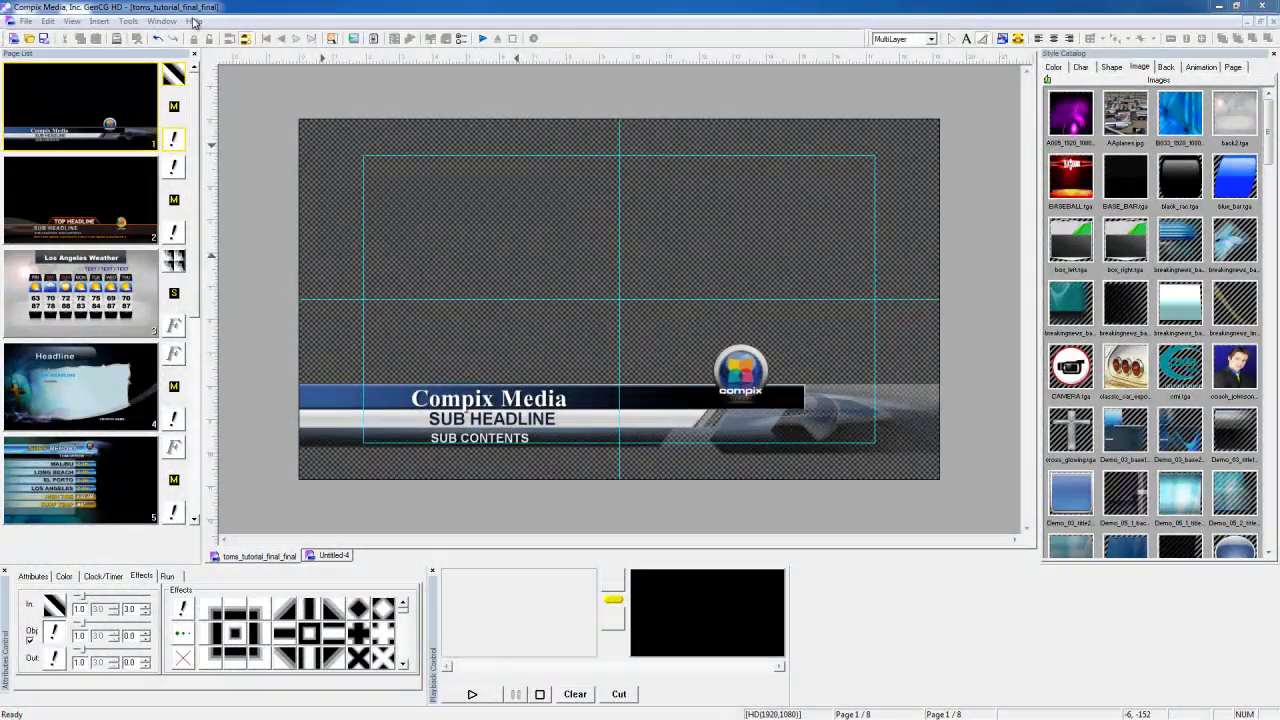
Review the list of numeric keypad shortcuts and close it.
left_click(195, 22)
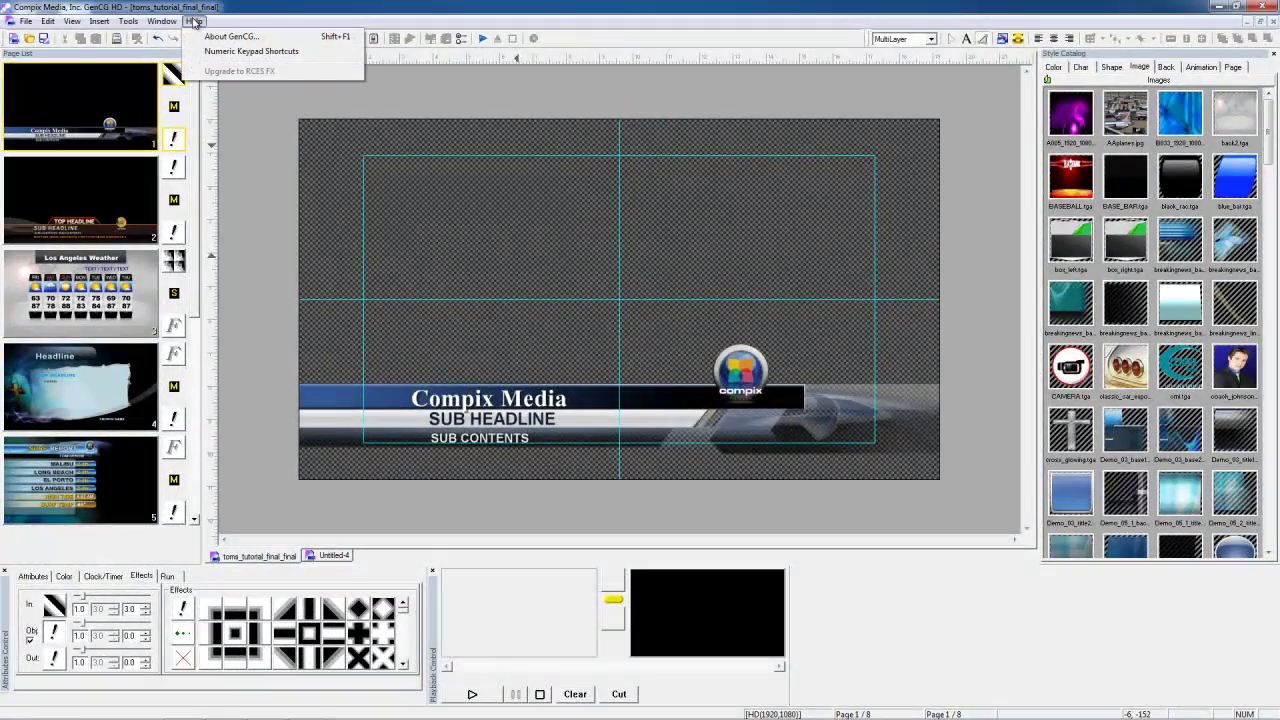
left_click(224, 51)
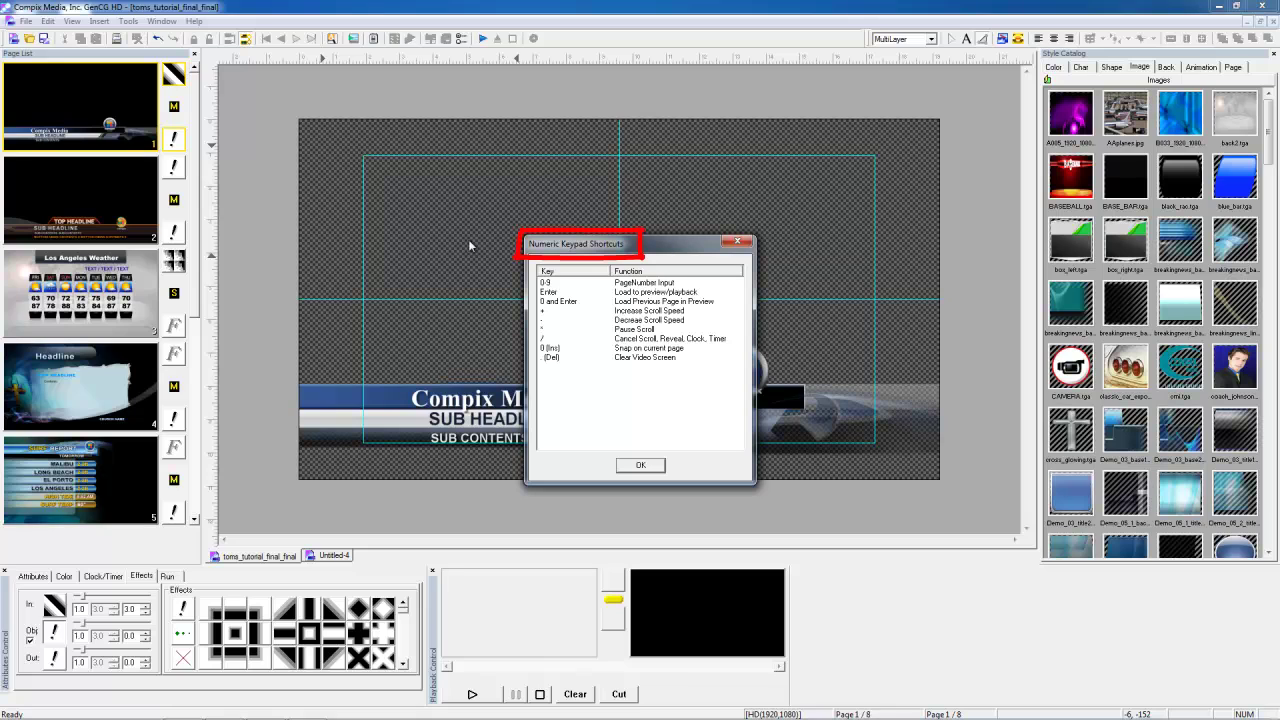
left_click(650, 470)
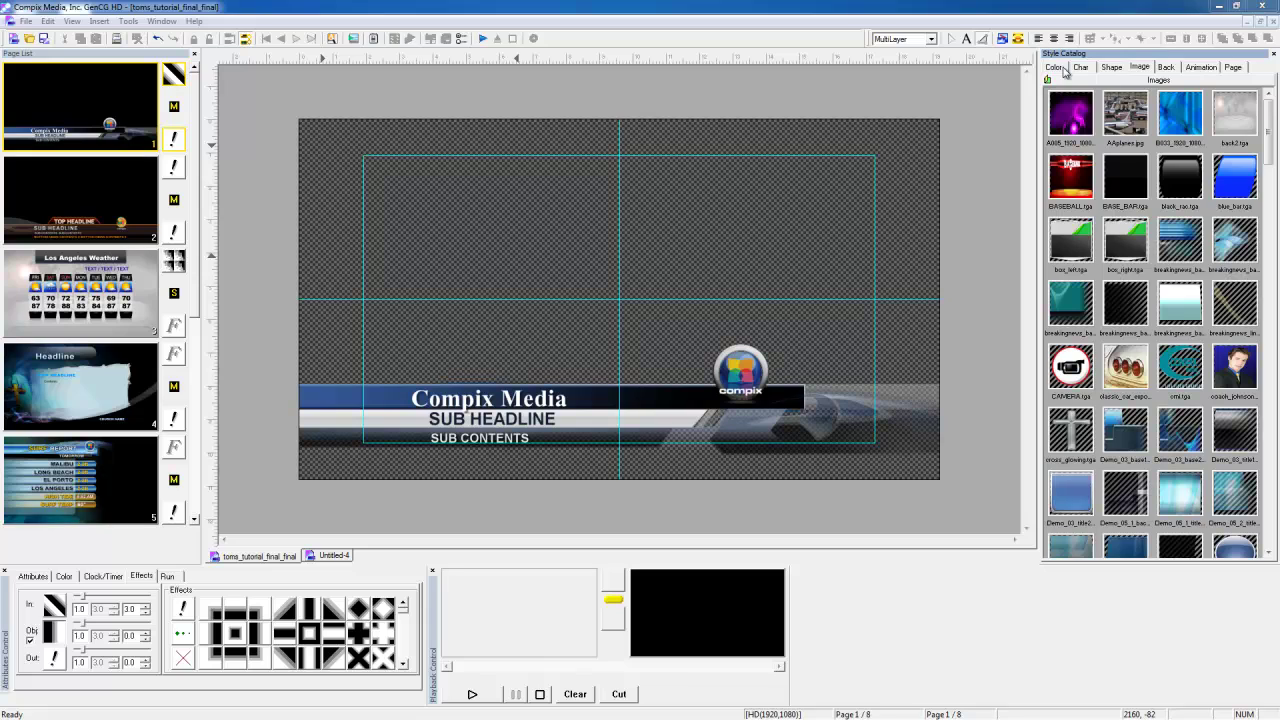
Browse the Style Catalog's color, character, shape, image, background, animation and page categories.
left_click(1062, 69)
left_click(1084, 69)
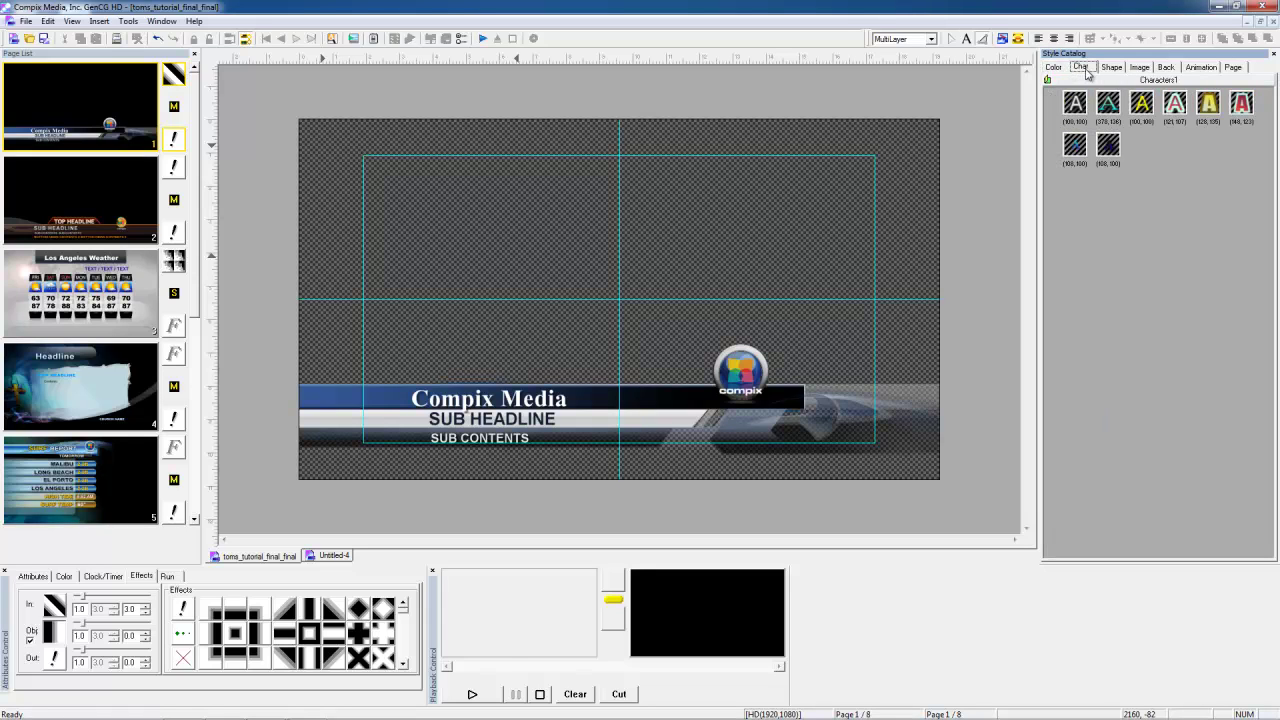
left_click(1112, 68)
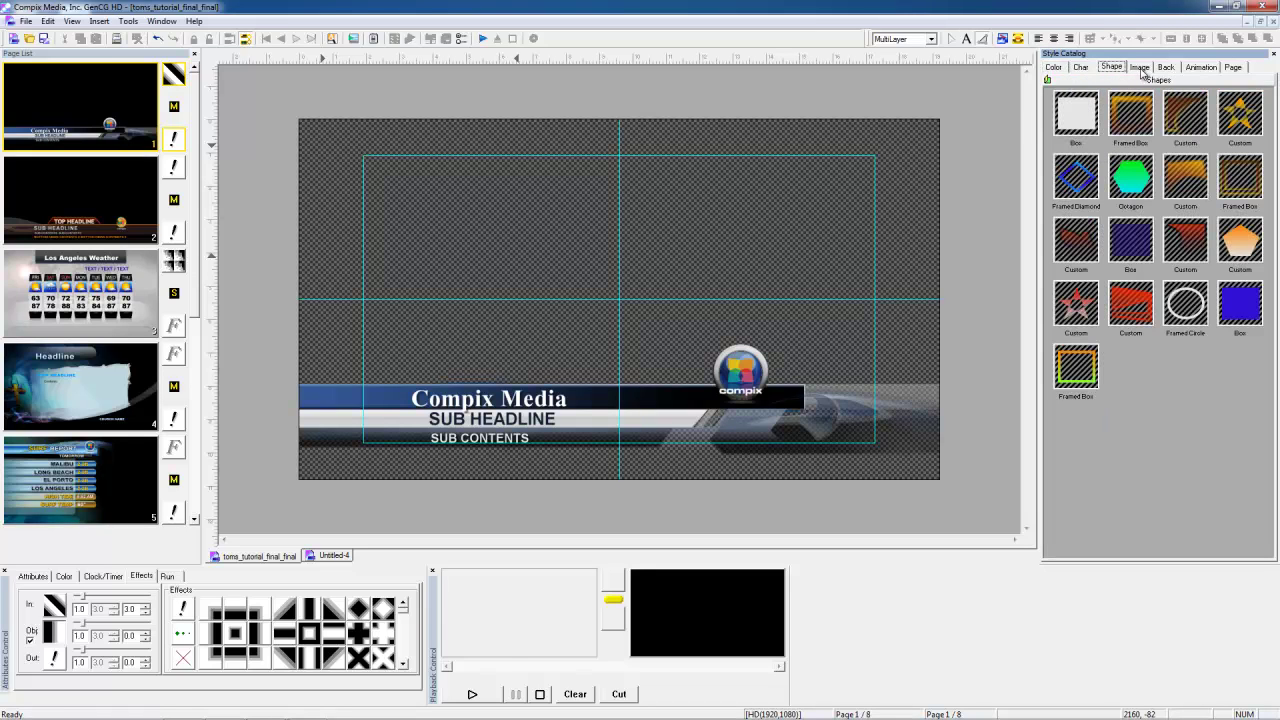
left_click(1141, 69)
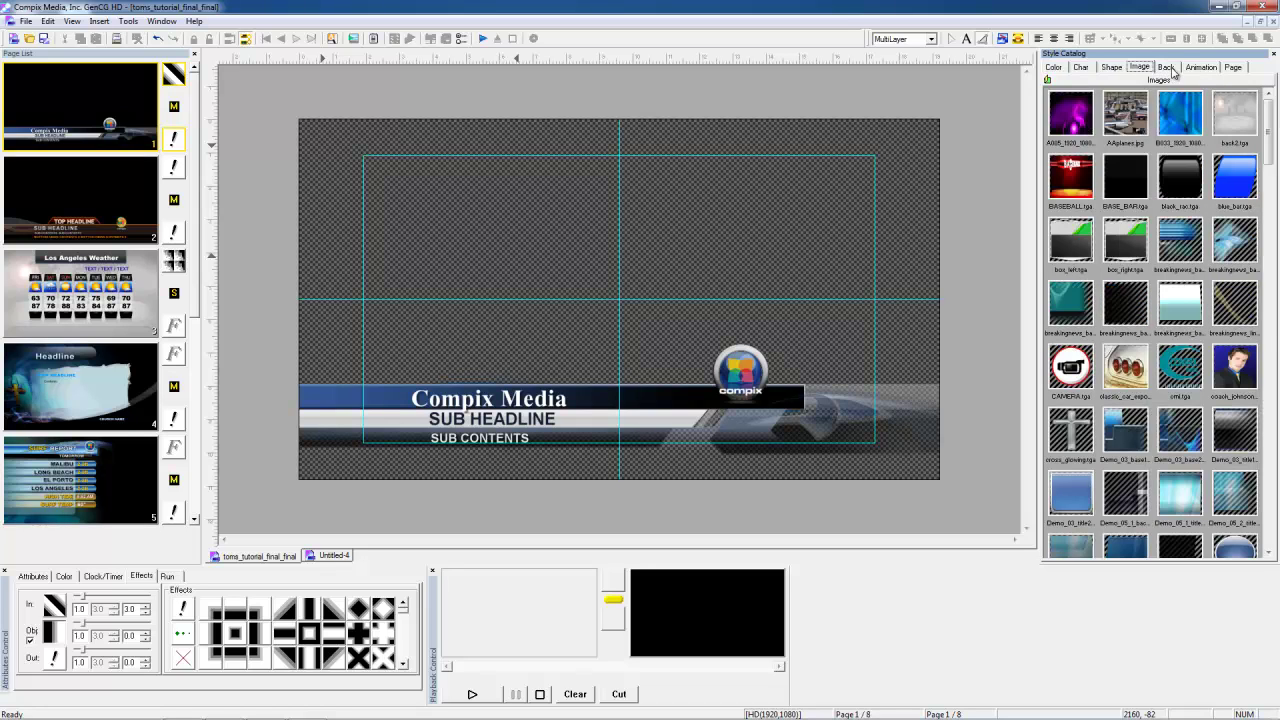
left_click(1170, 69)
left_click(1203, 69)
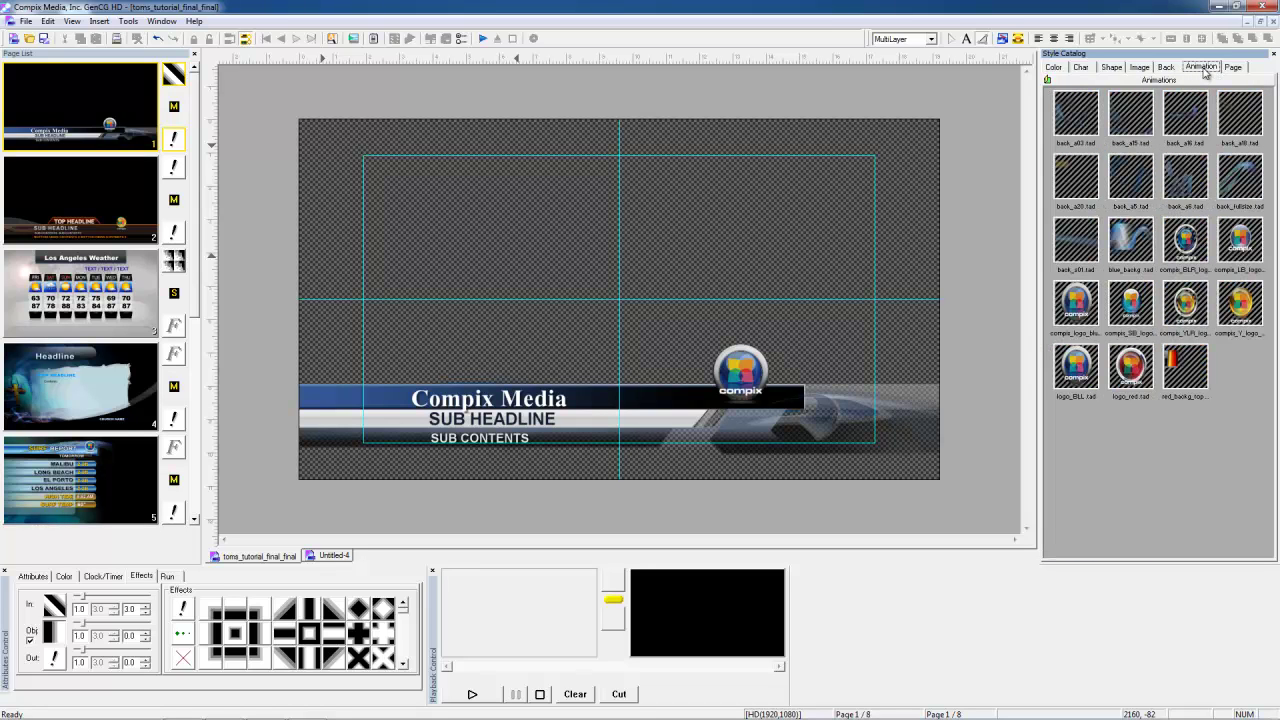
left_click(1235, 68)
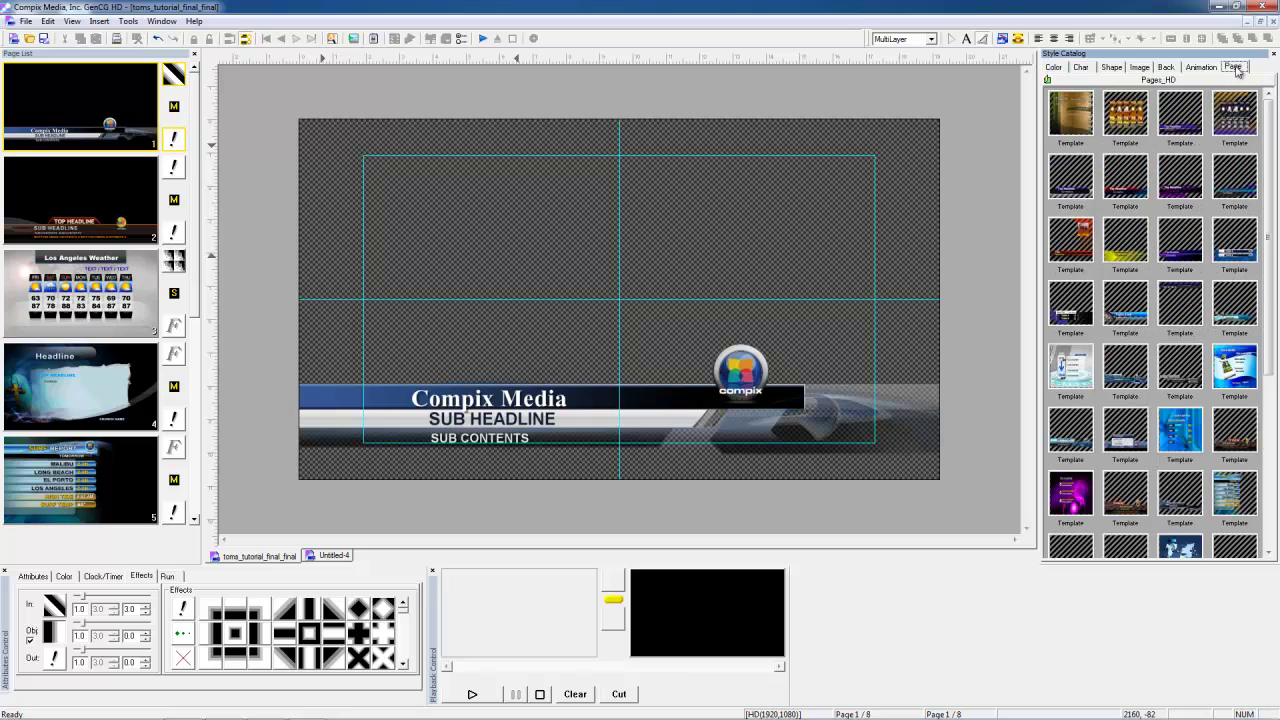
Place the light-blue streak image from the image catalog on page 1, above the start of the lower-third bars.
left_click(1141, 69)
left_click_drag(1236, 242, 407, 323)
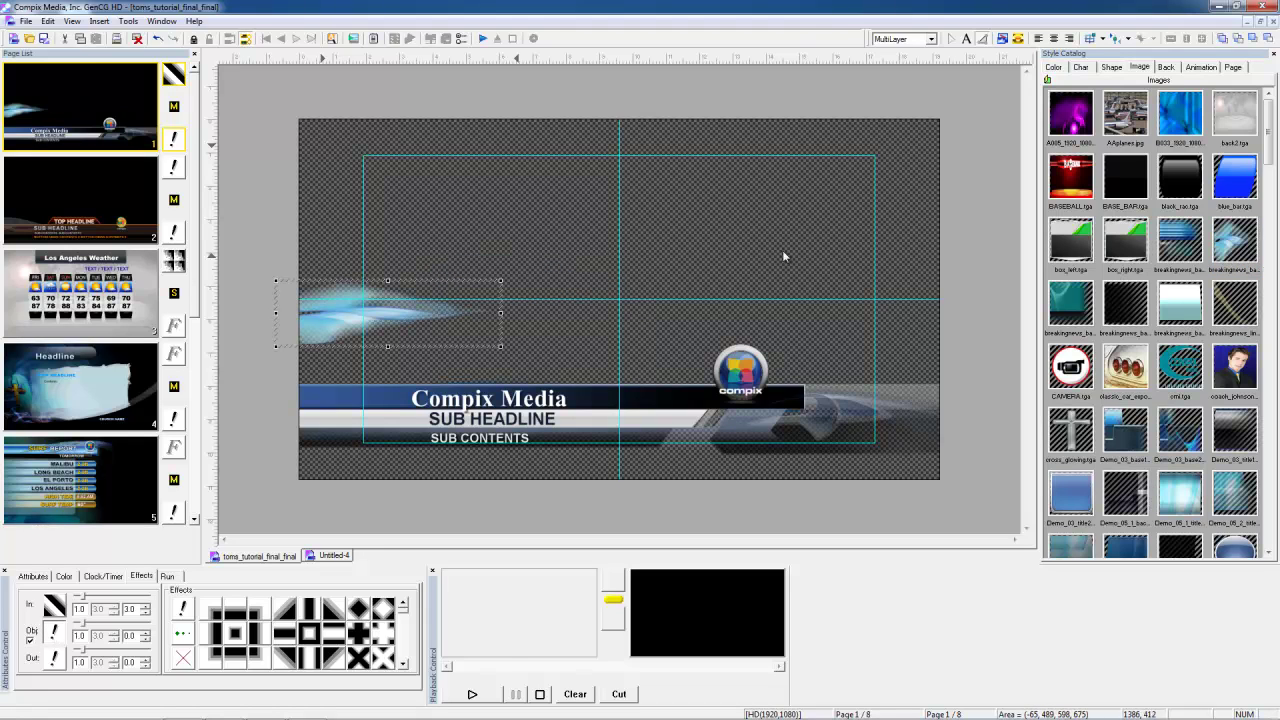
Apply the dark blue character style from the catalog to the SUB HEADLINE text and set its height to 85.
left_click(1081, 67)
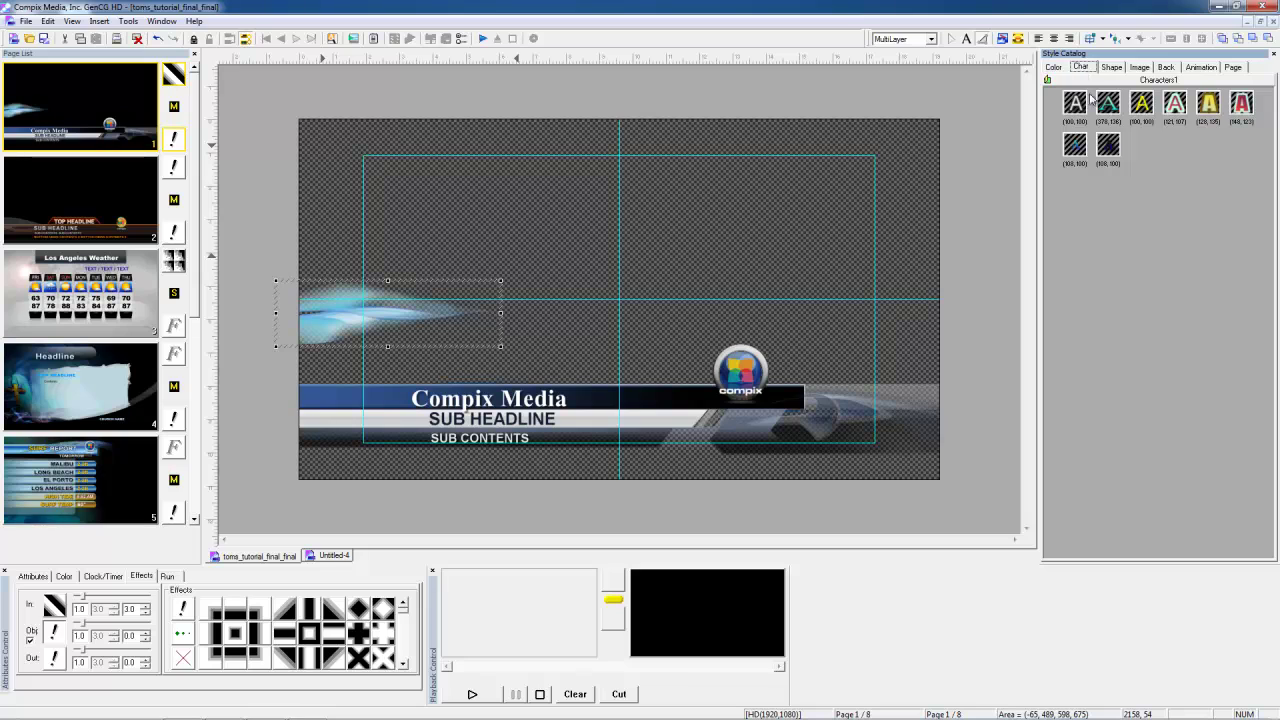
left_click_drag(1108, 146, 533, 425)
left_click(533, 425)
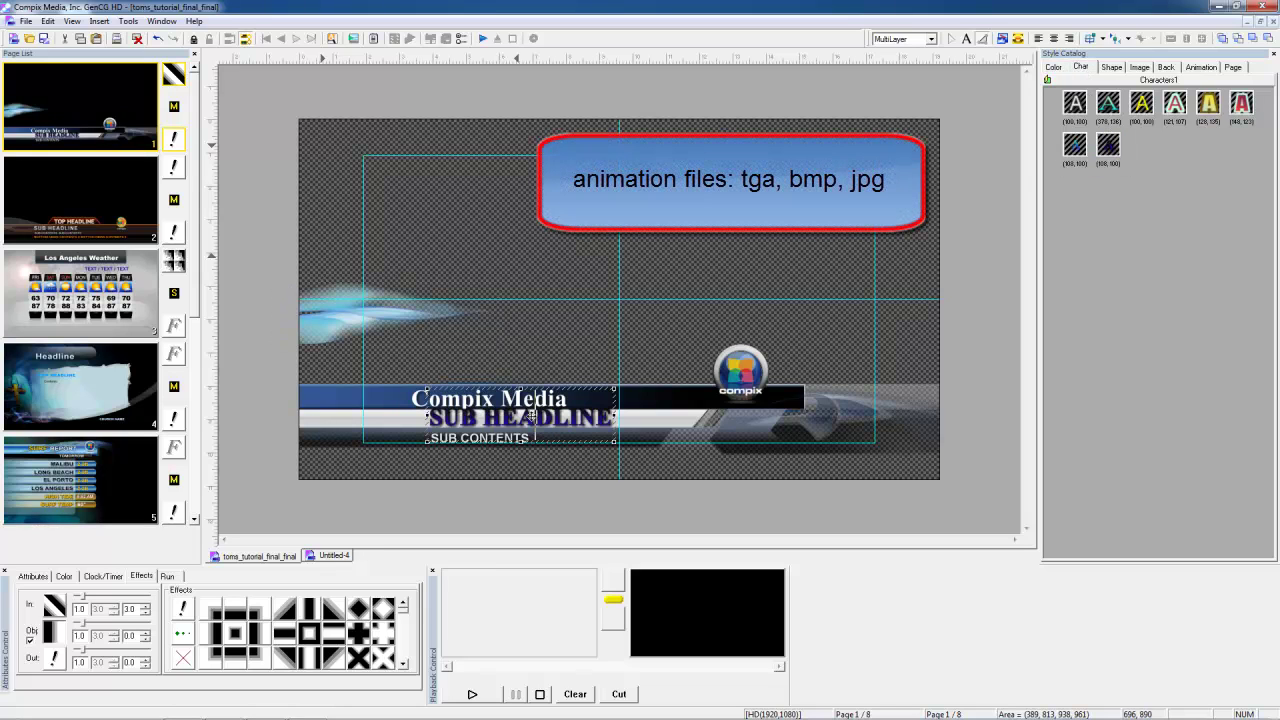
left_click(36, 577)
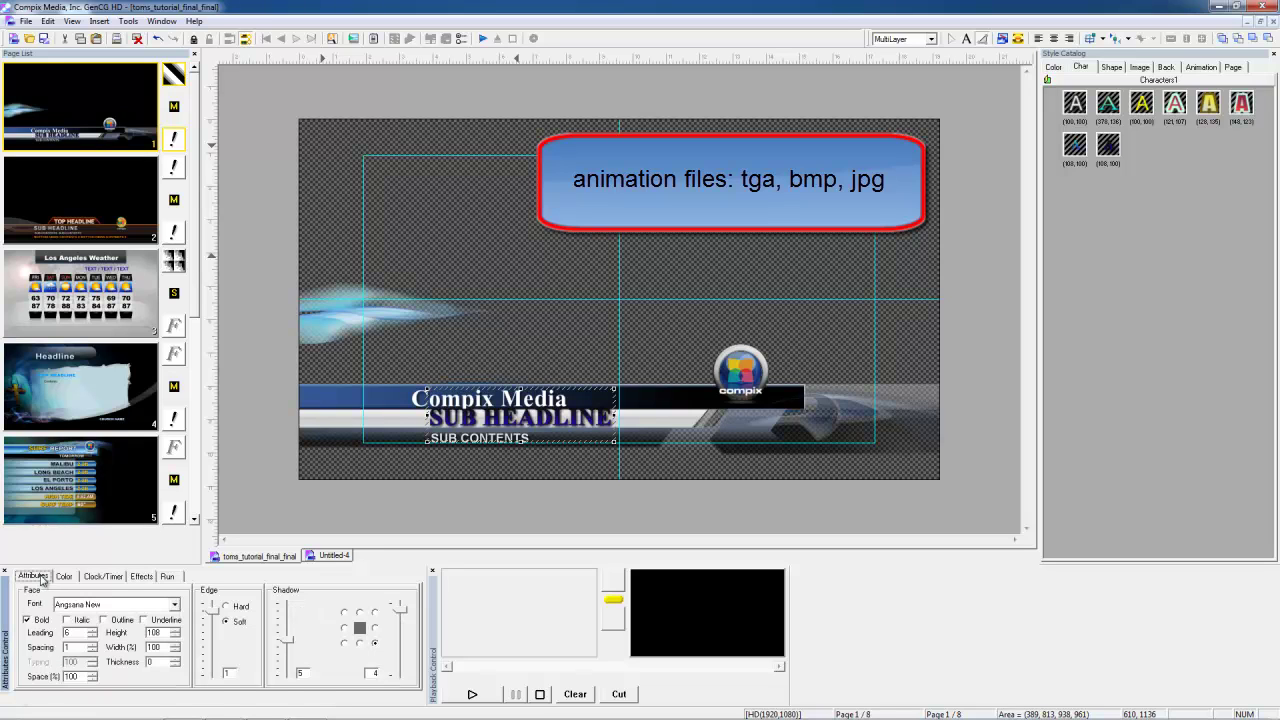
left_click(176, 630)
left_click(175, 634)
left_click(175, 634)
scroll(165, 633, "down", 10)
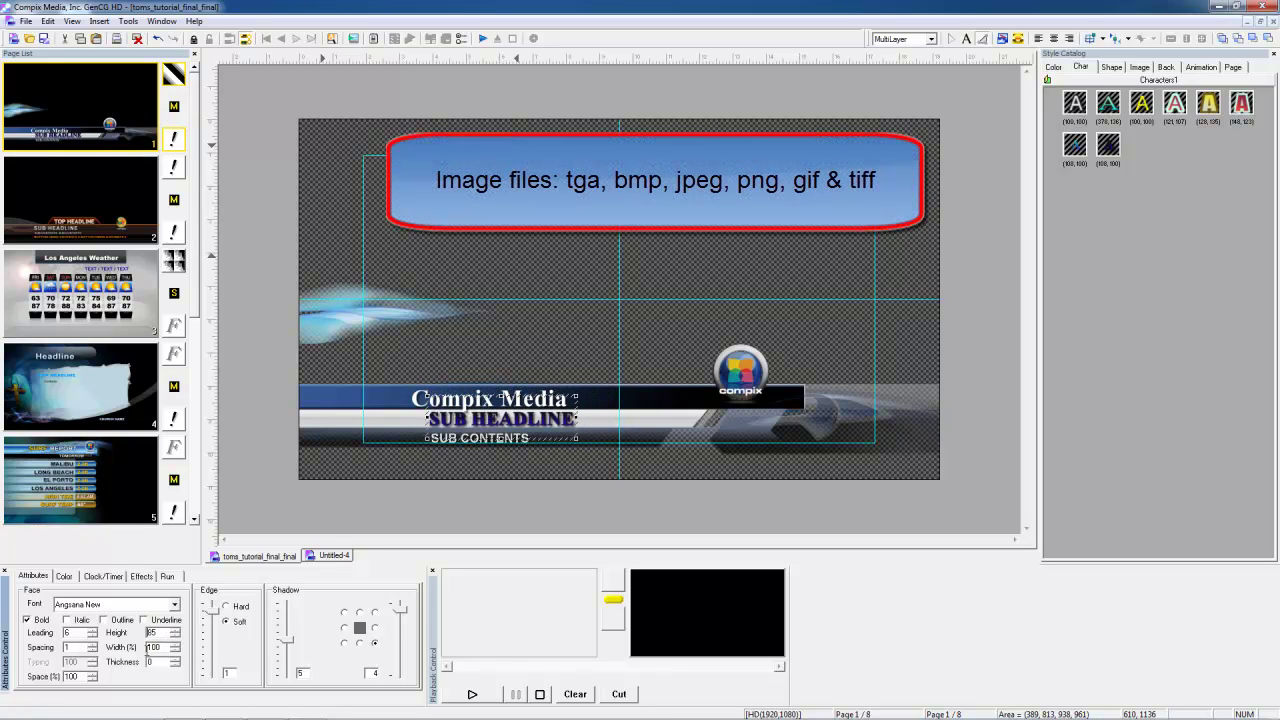
left_click(622, 310)
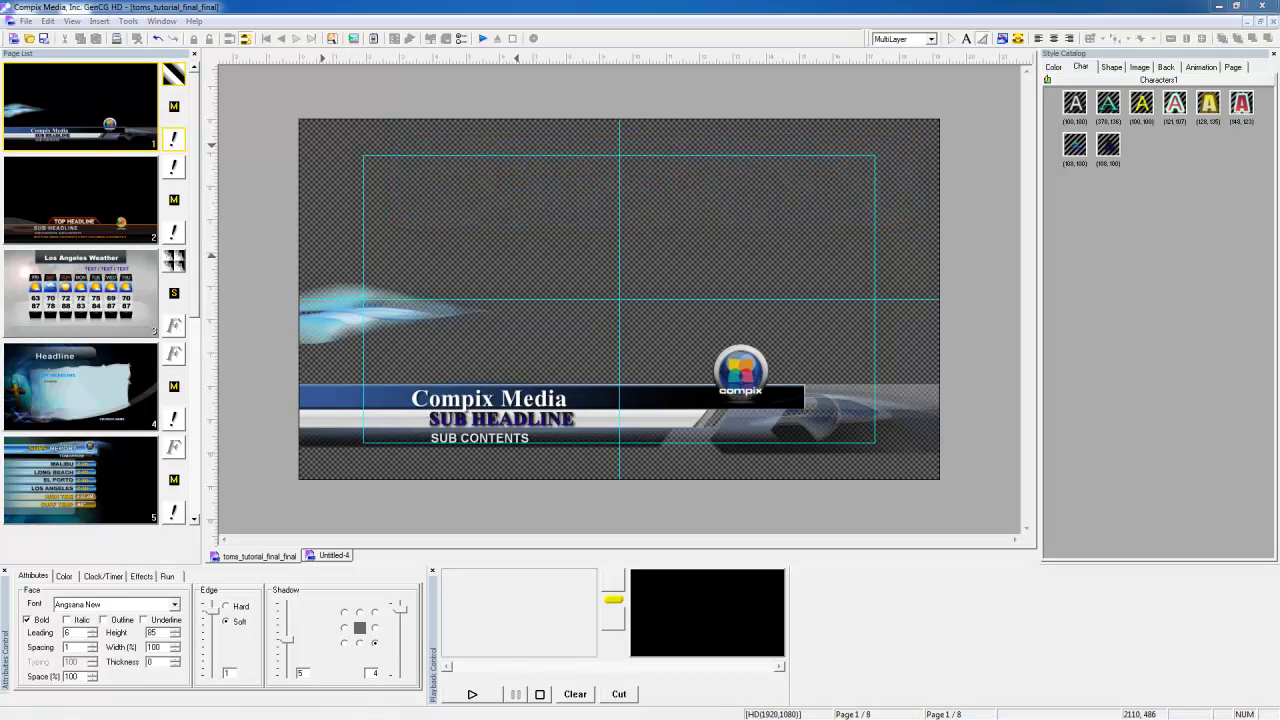
View the GenCG program folder in Windows Explorer and look up the Refresh option of the Animations catalog.
left_click_drag(1279, 168, 744, 168)
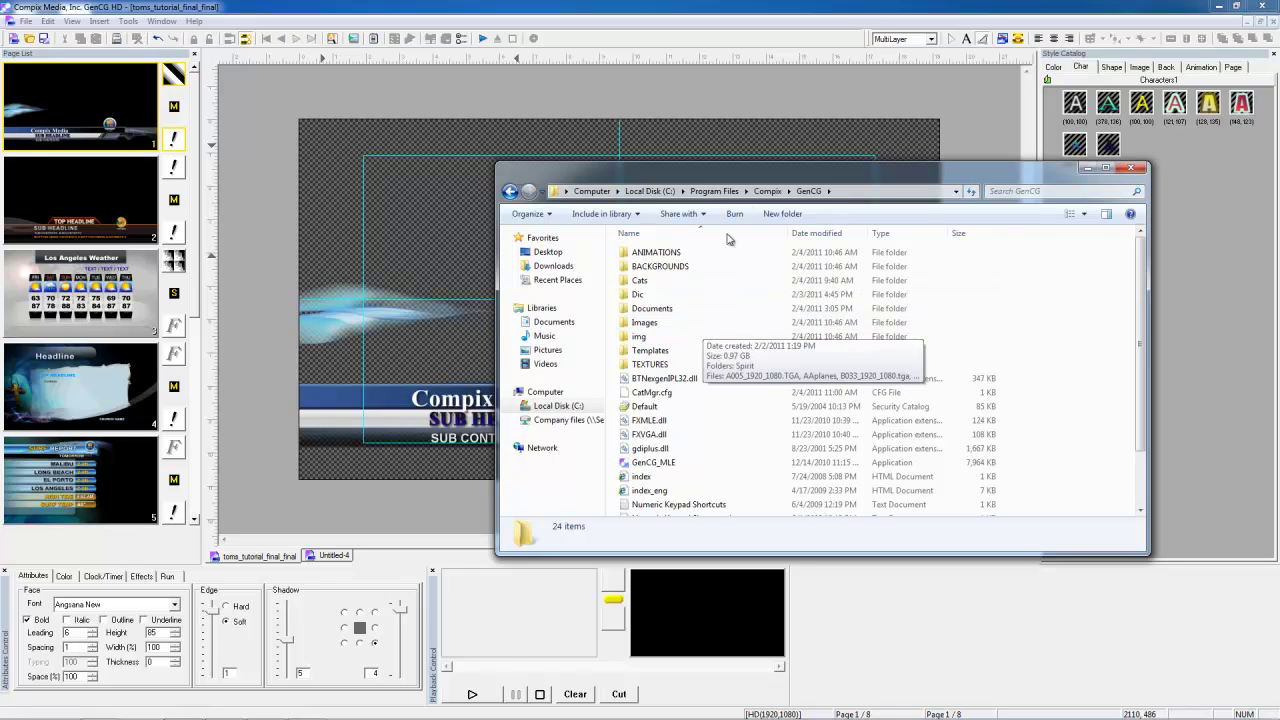
left_click_drag(700, 172, 1279, 172)
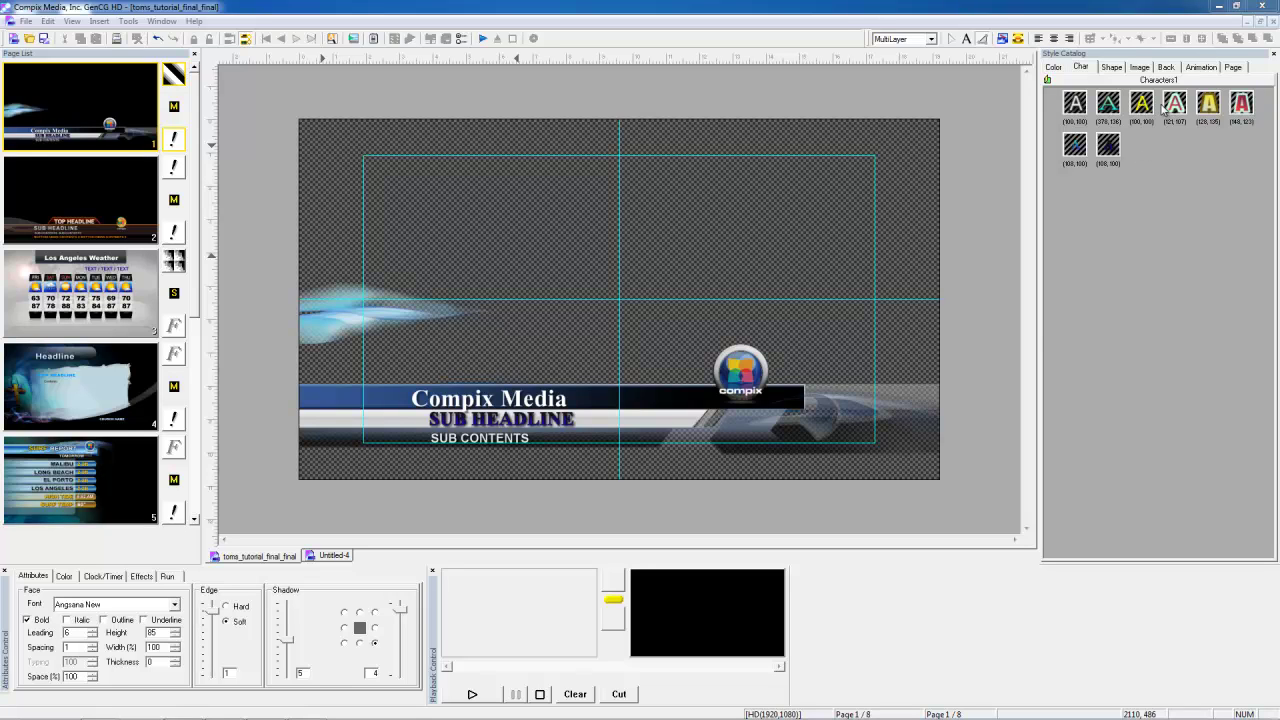
left_click(1201, 67)
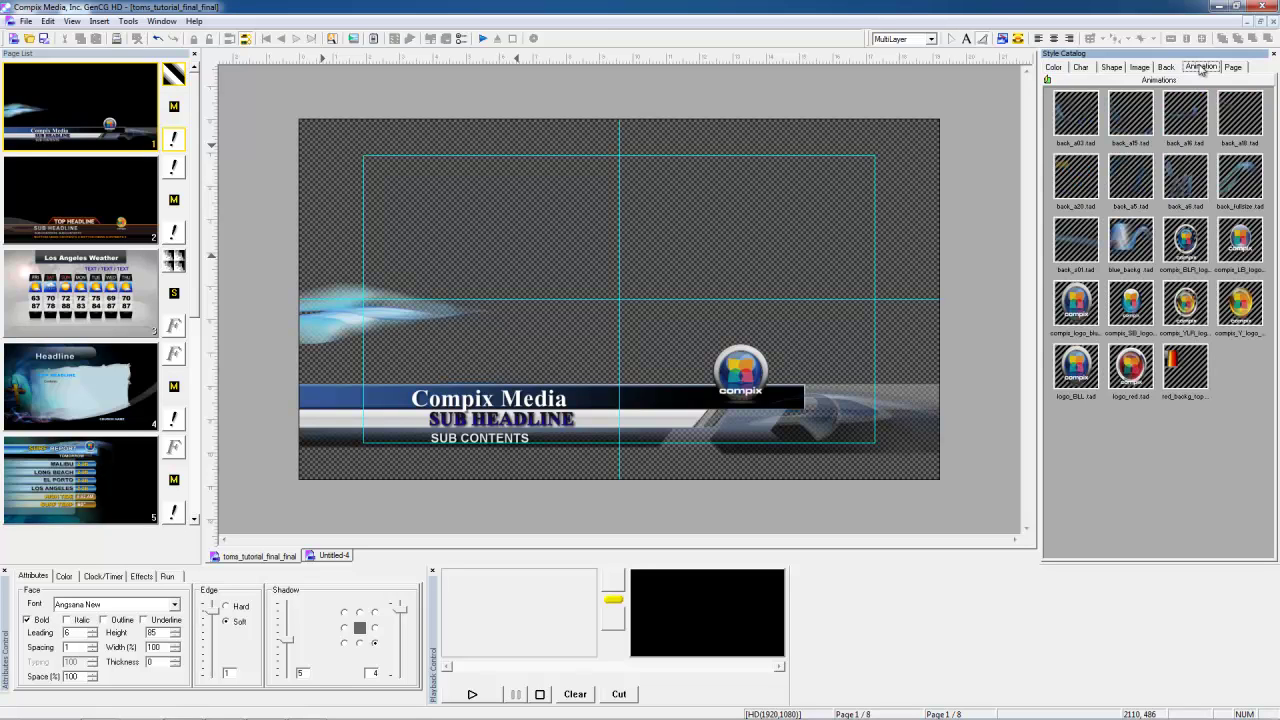
right_click(1232, 386)
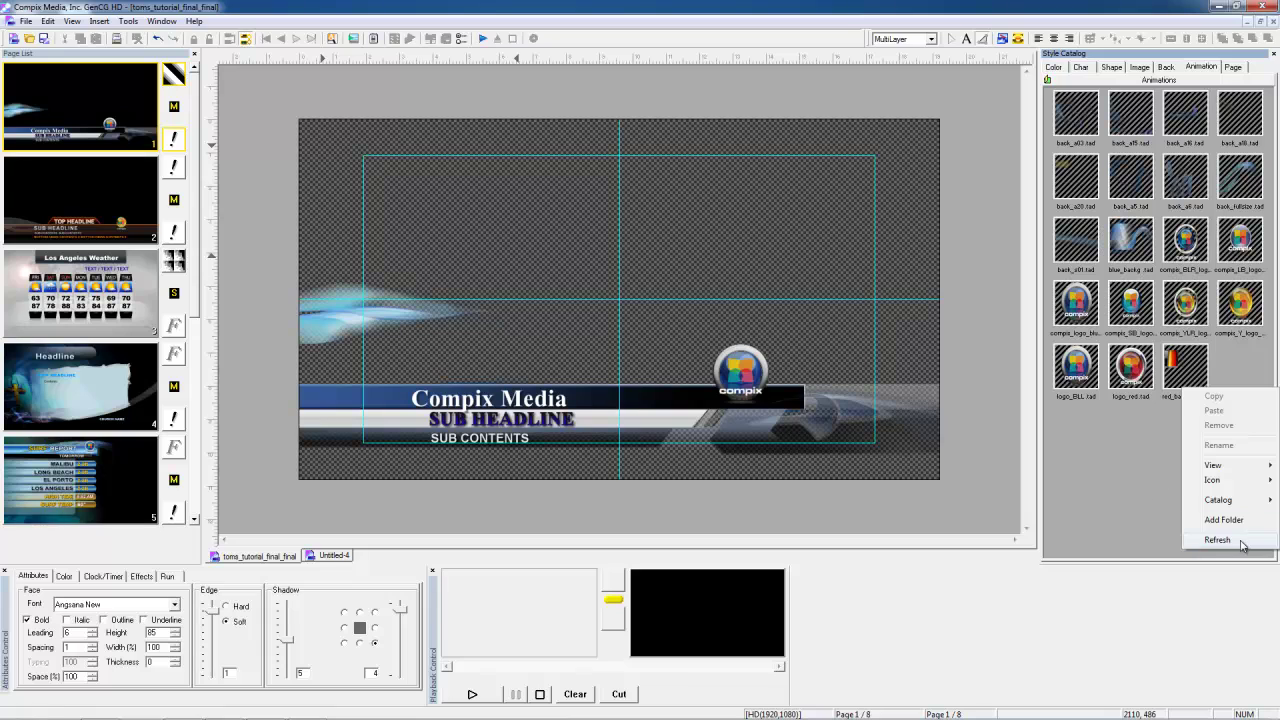
left_click(635, 308)
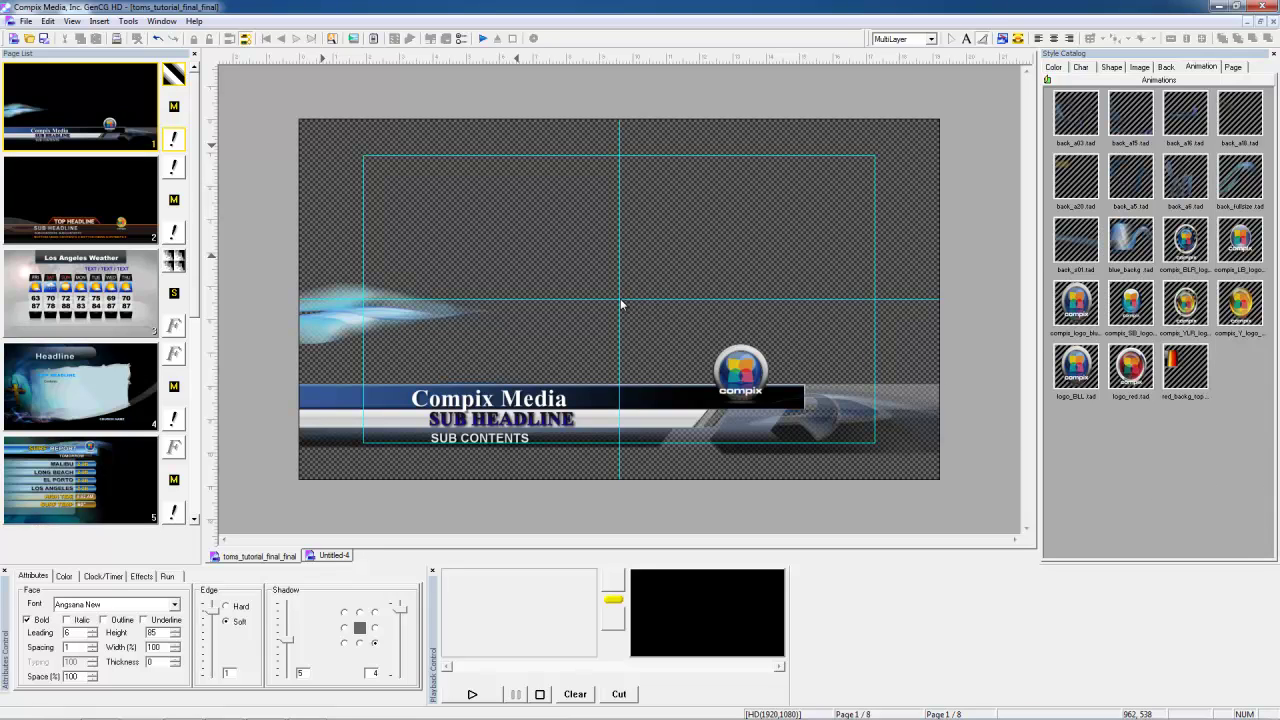
Enlarge the light-blue streak image to about 899 by 368 pixels and move it down over the lower-third bars.
left_click(395, 306)
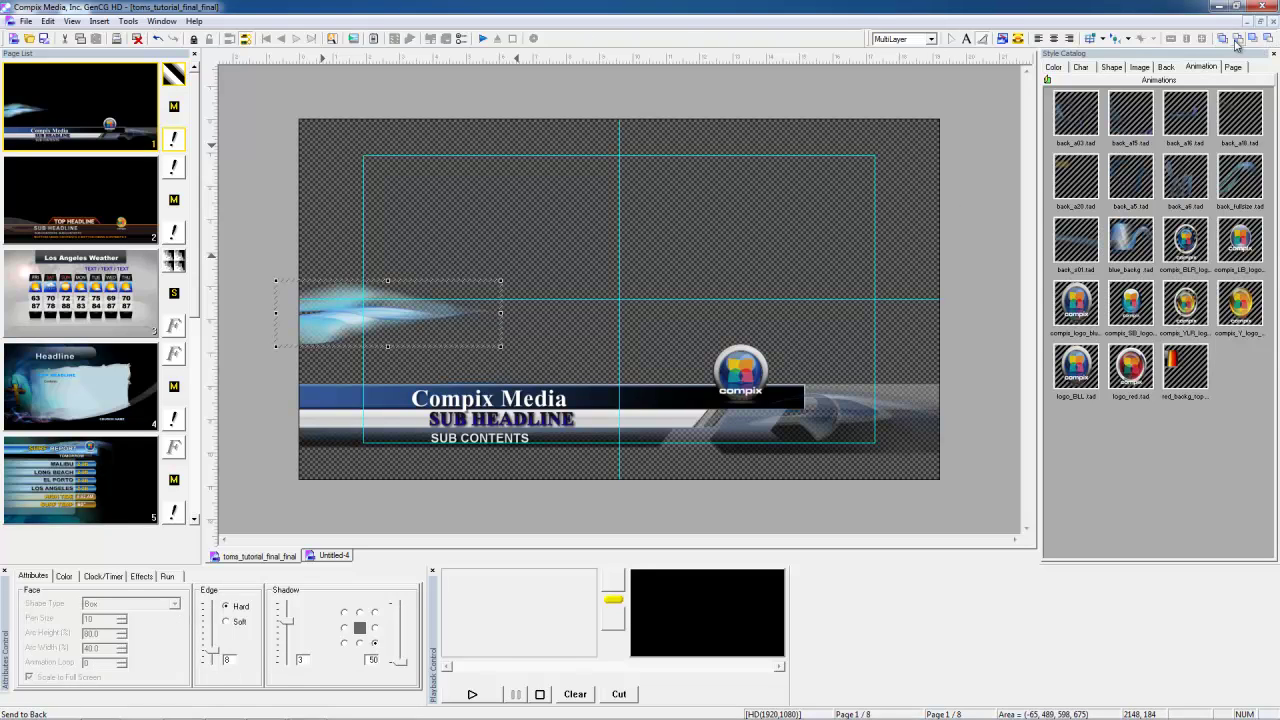
left_click_drag(497, 346, 584, 413)
left_click_drag(452, 317, 457, 356)
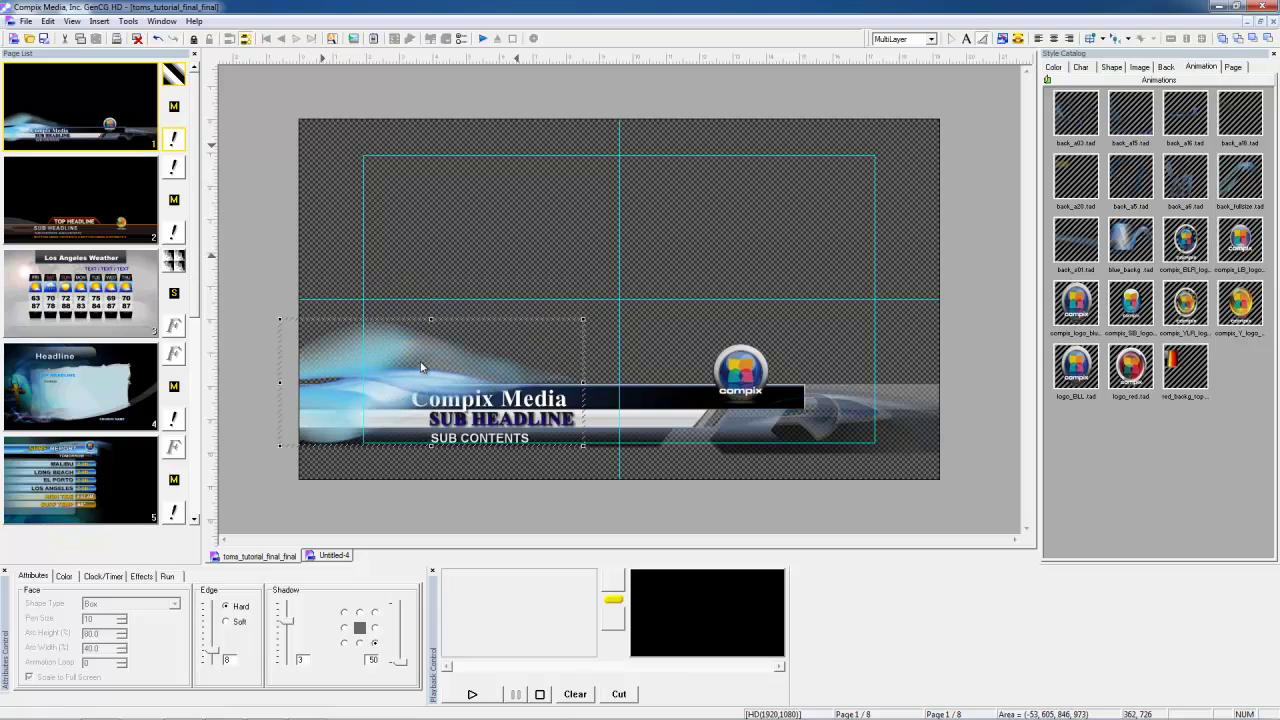
Compare the streak image behind and in front of the other objects, leaving it sent to the back.
left_click(1238, 38)
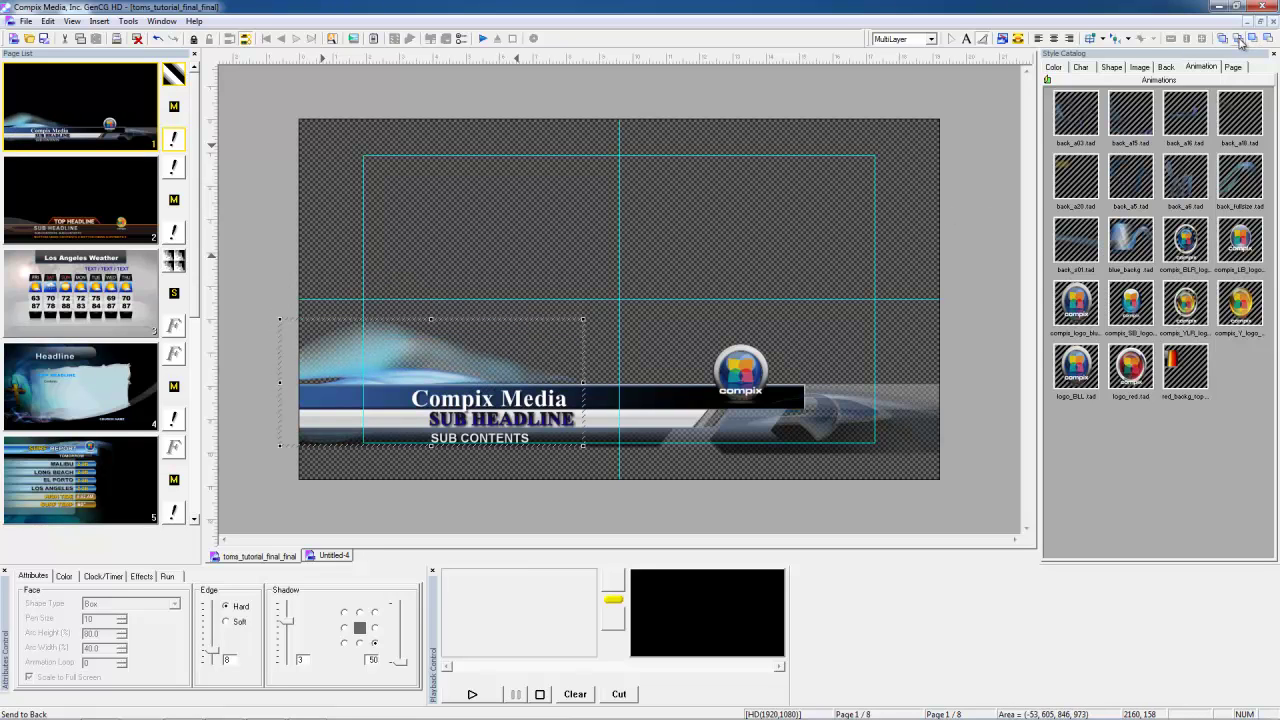
left_click(1223, 38)
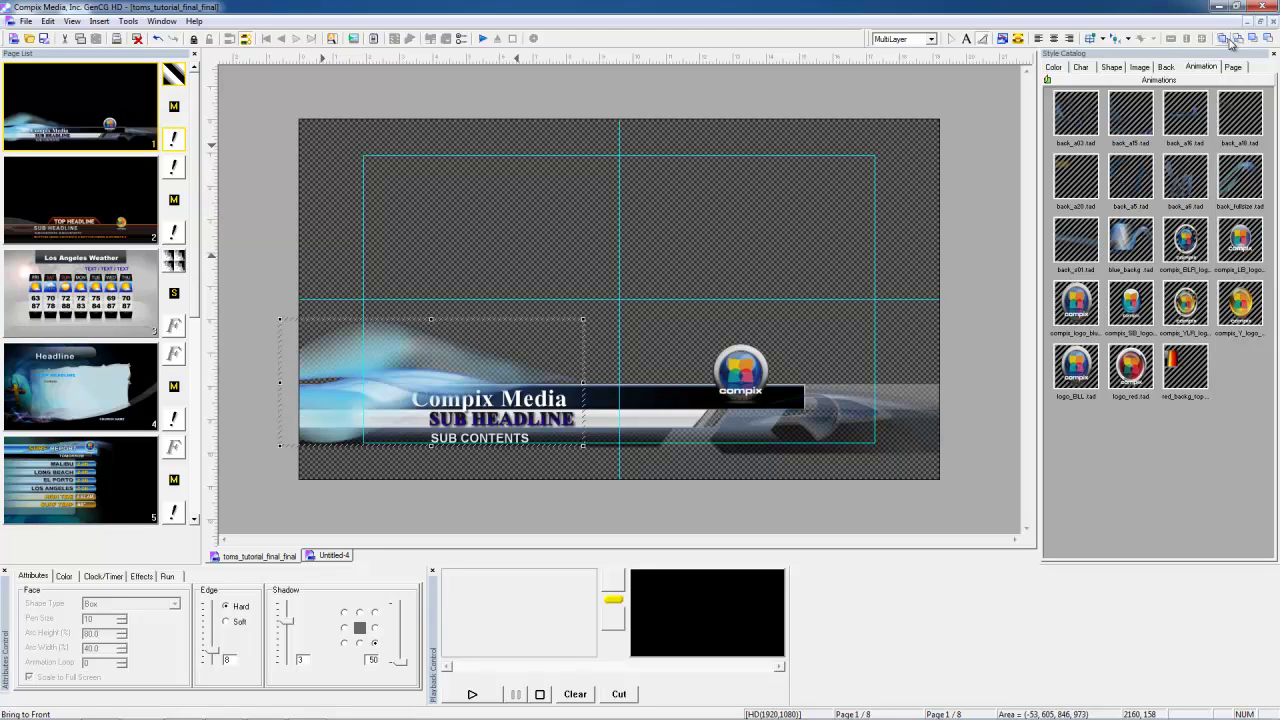
left_click(1238, 39)
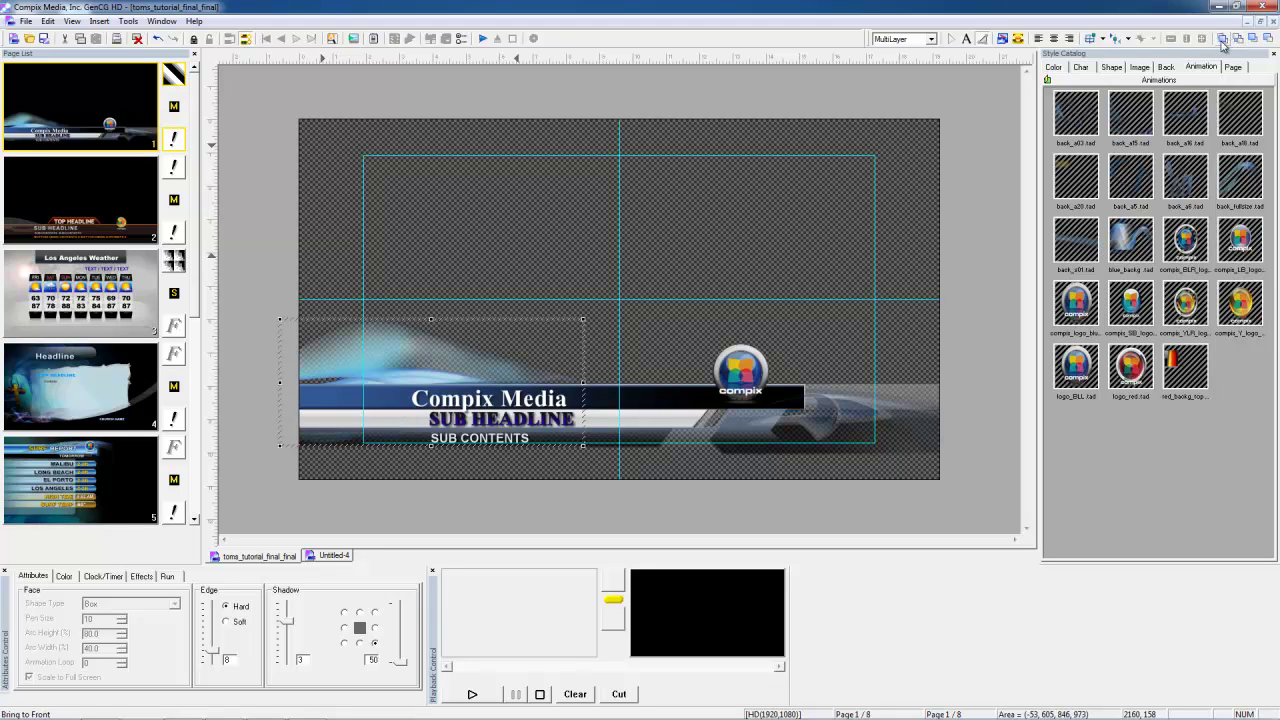
Review the available page types and keep page 1 set to MultiLayer.
left_click(931, 40)
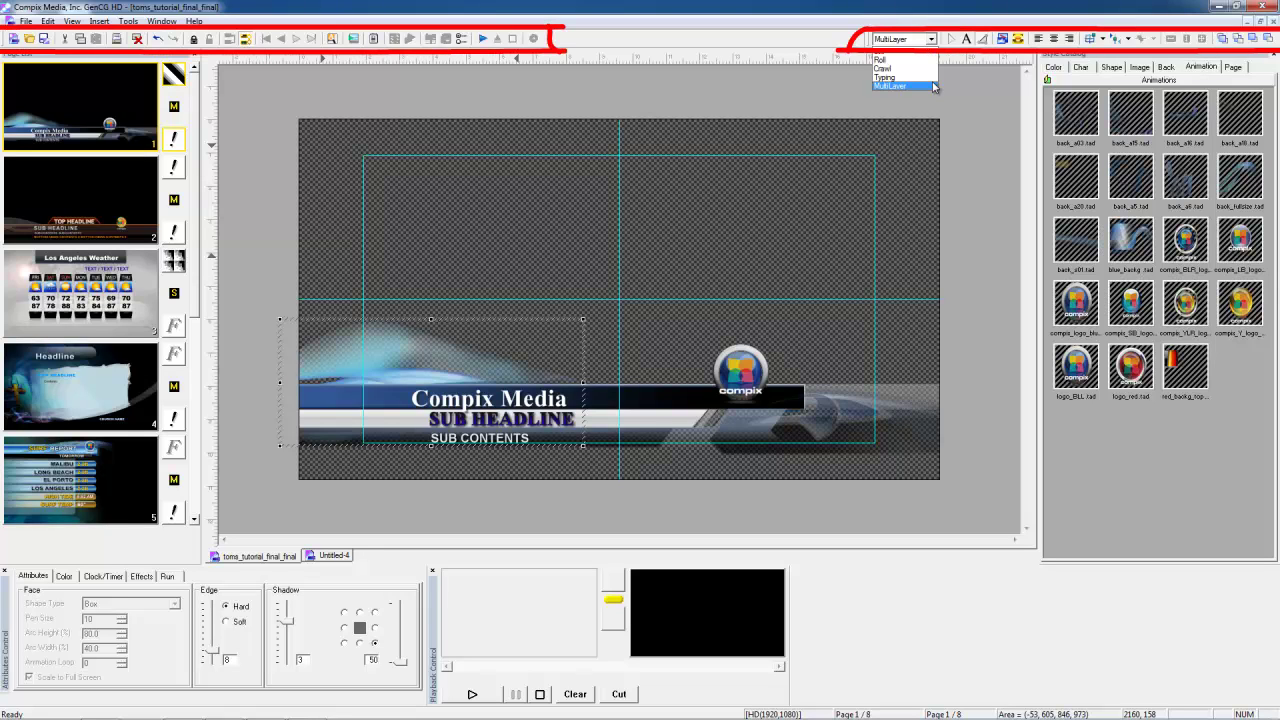
left_click(933, 87)
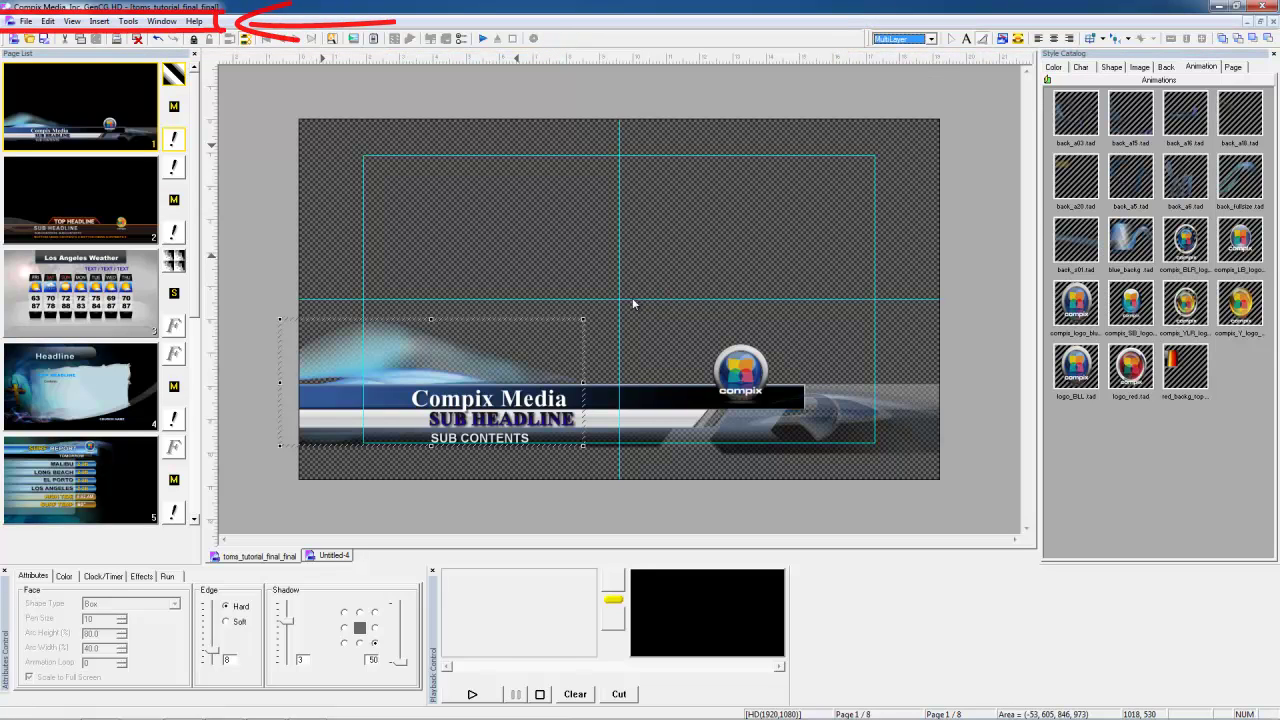
left_click(393, 506)
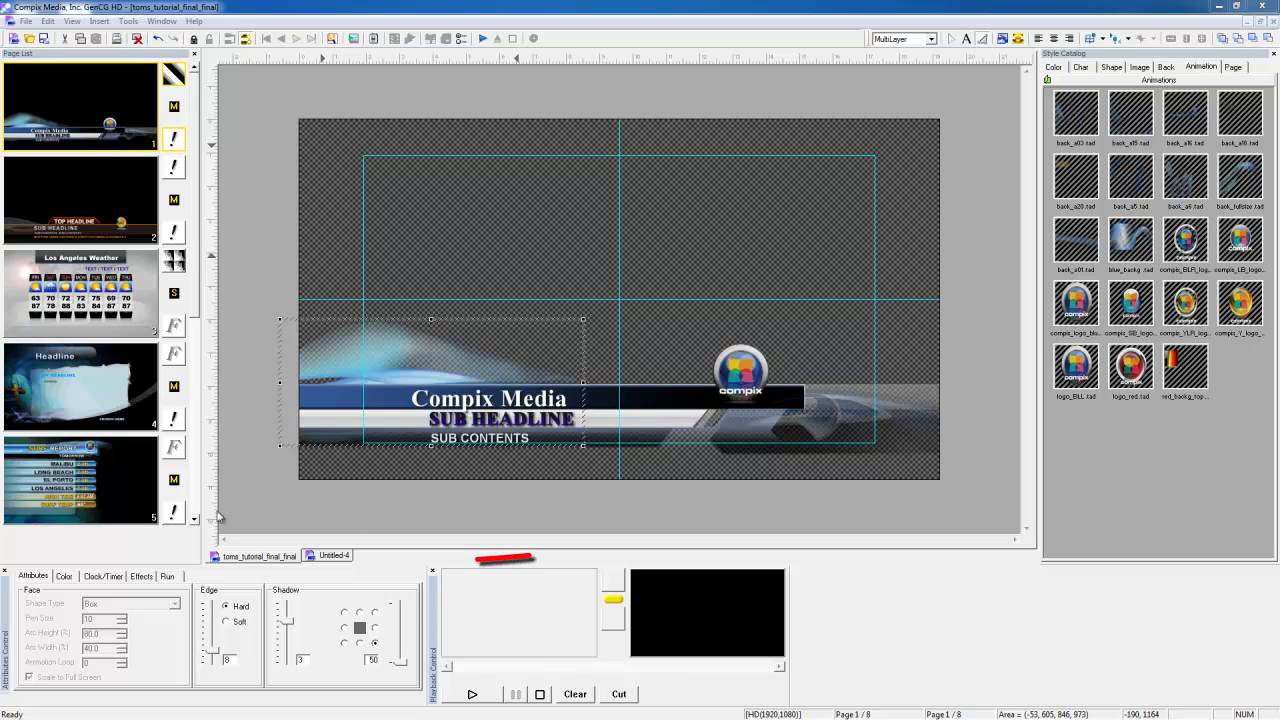
Play page 1 and, while it is on output, move the yellow splatter graphic slightly down and left in the Untitled-4 project.
left_click(481, 695)
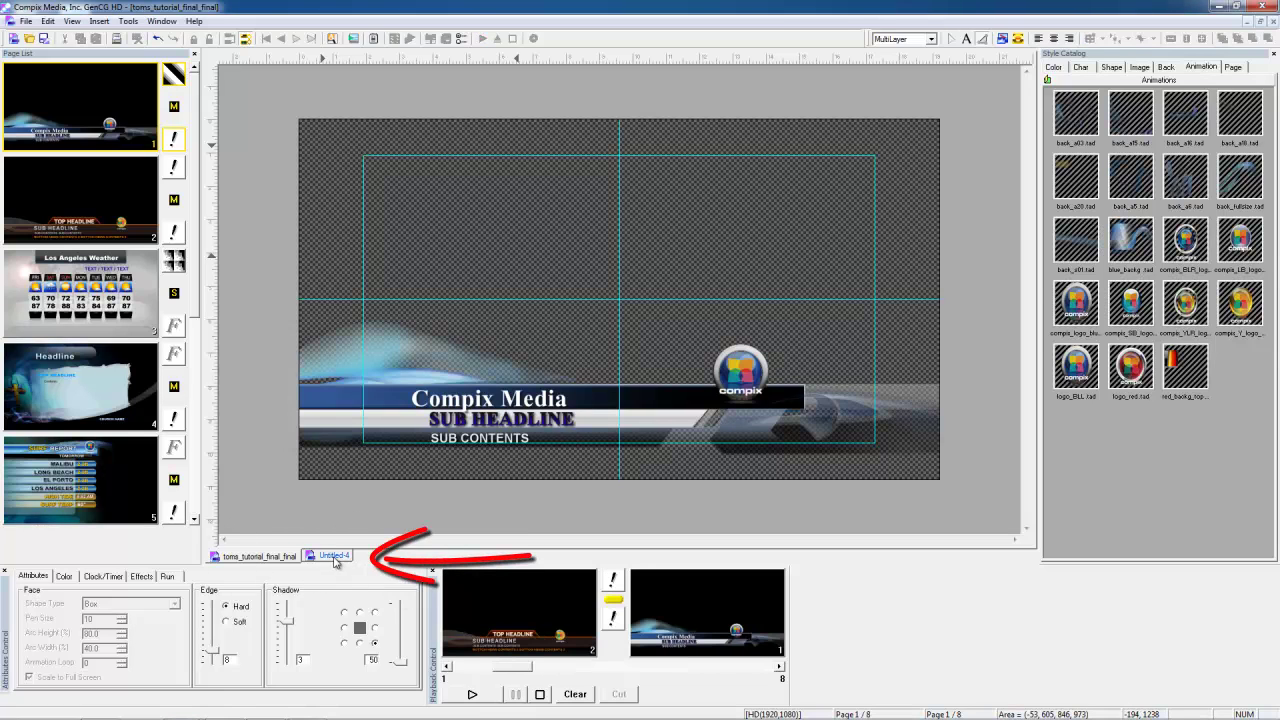
left_click(334, 556)
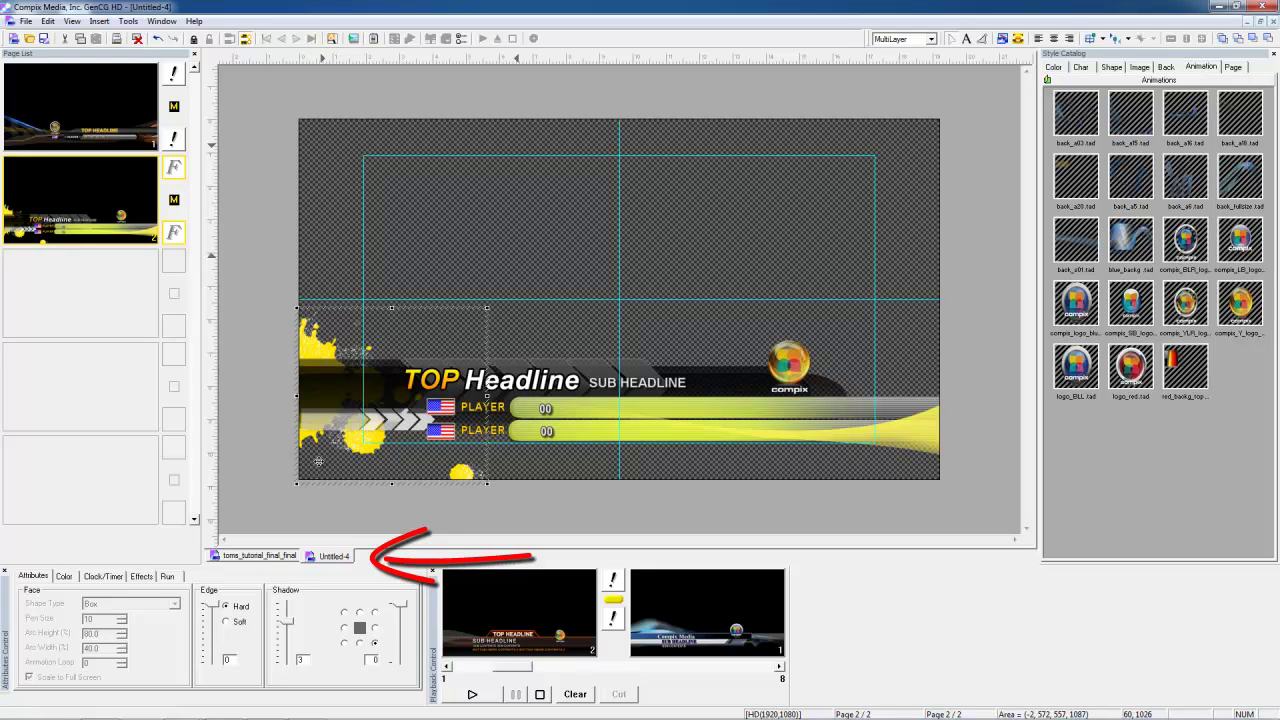
left_click_drag(309, 463, 295, 485)
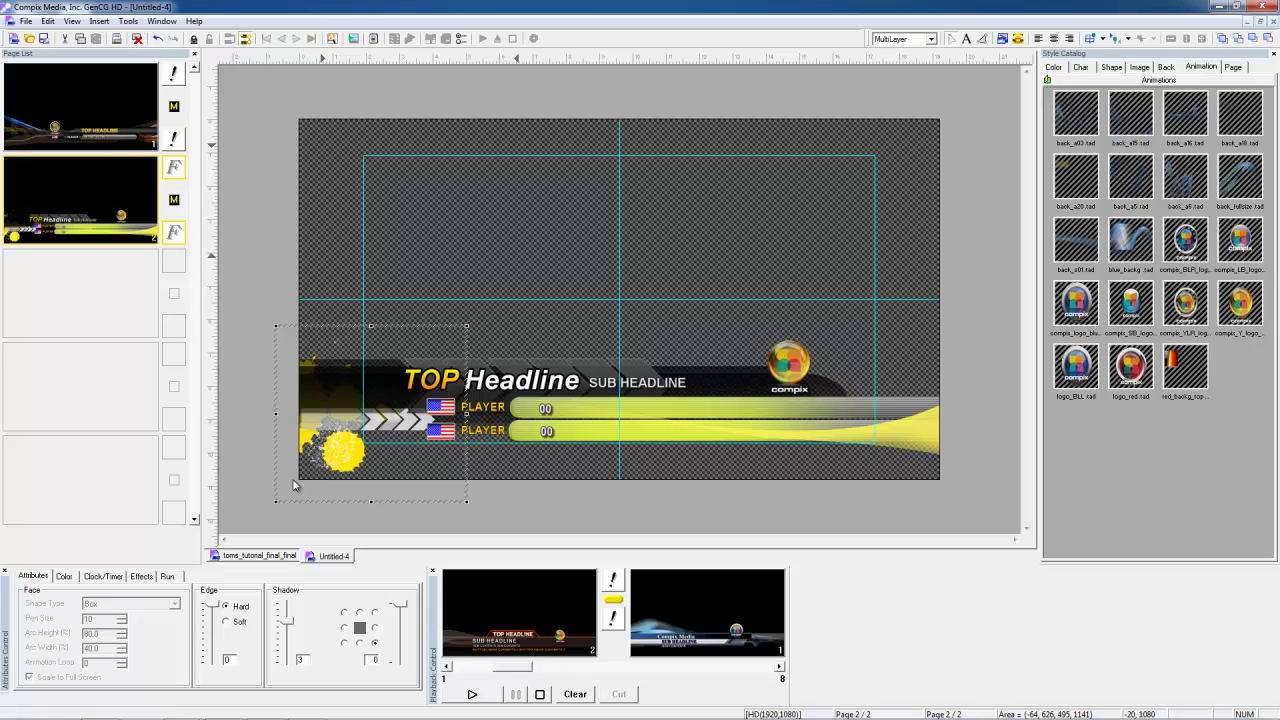
Return to the toms_tutorial_final_final project and clear the playback output.
left_click(276, 558)
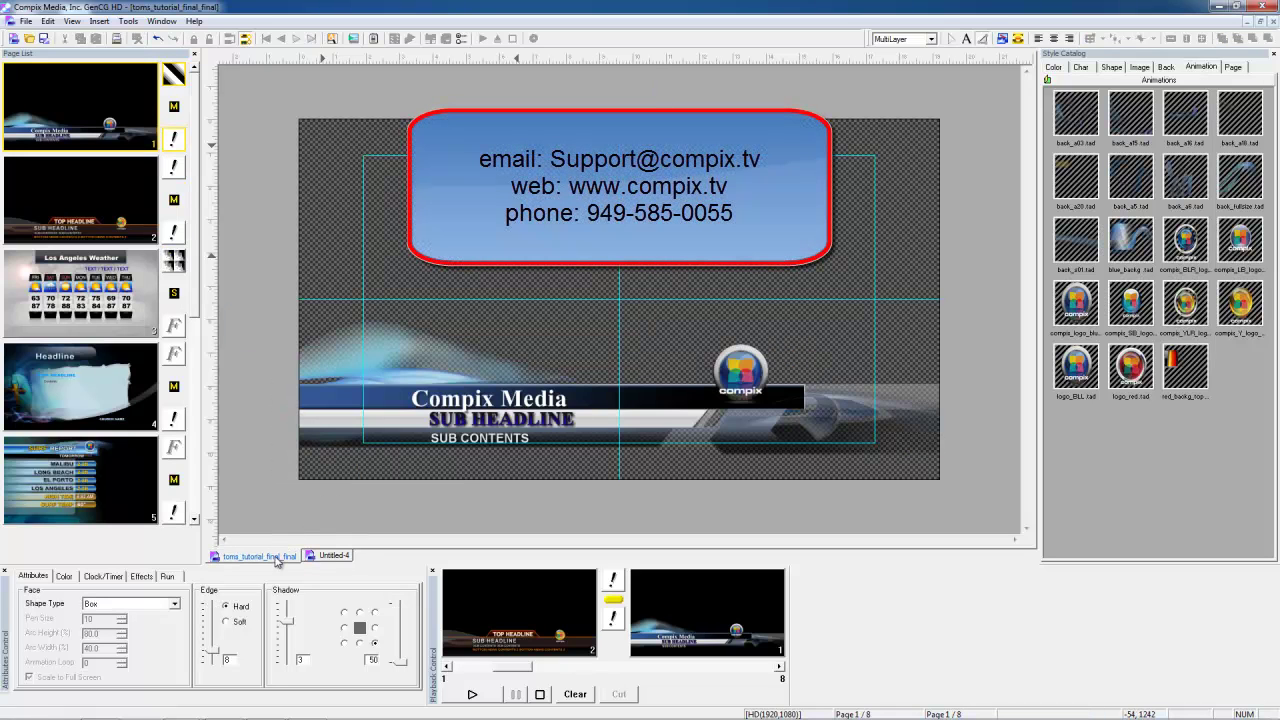
left_click(568, 697)
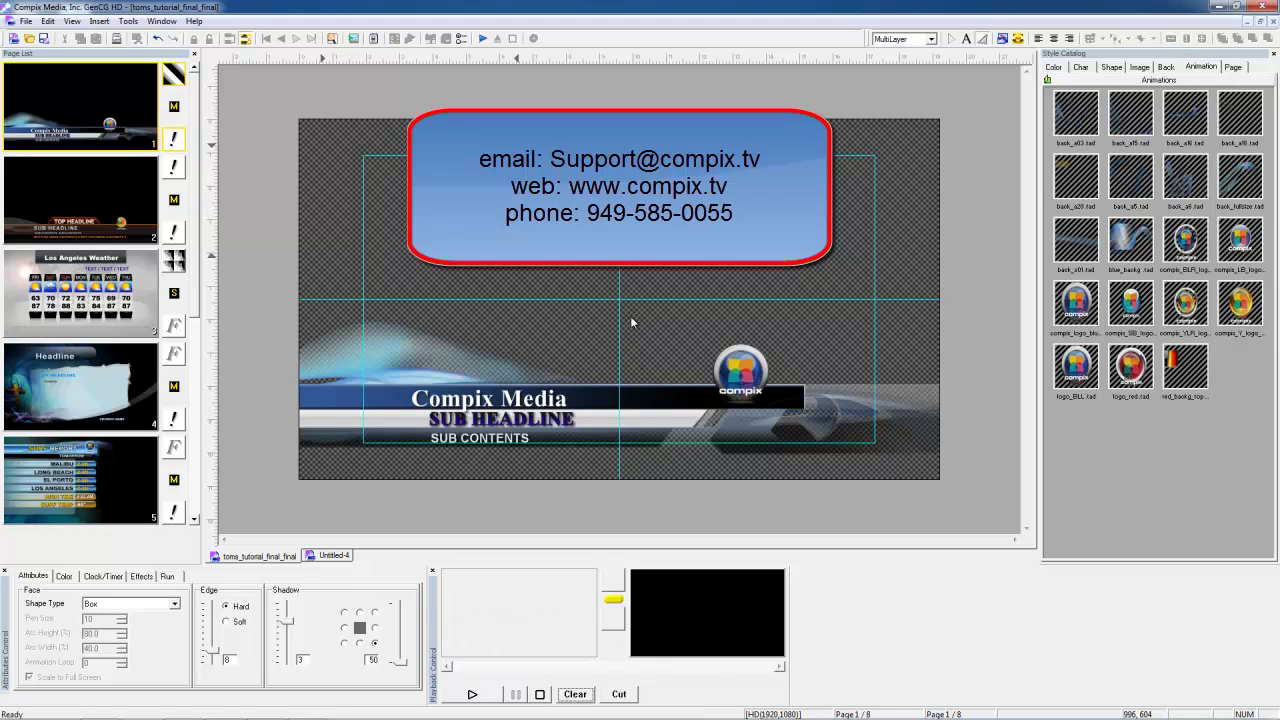